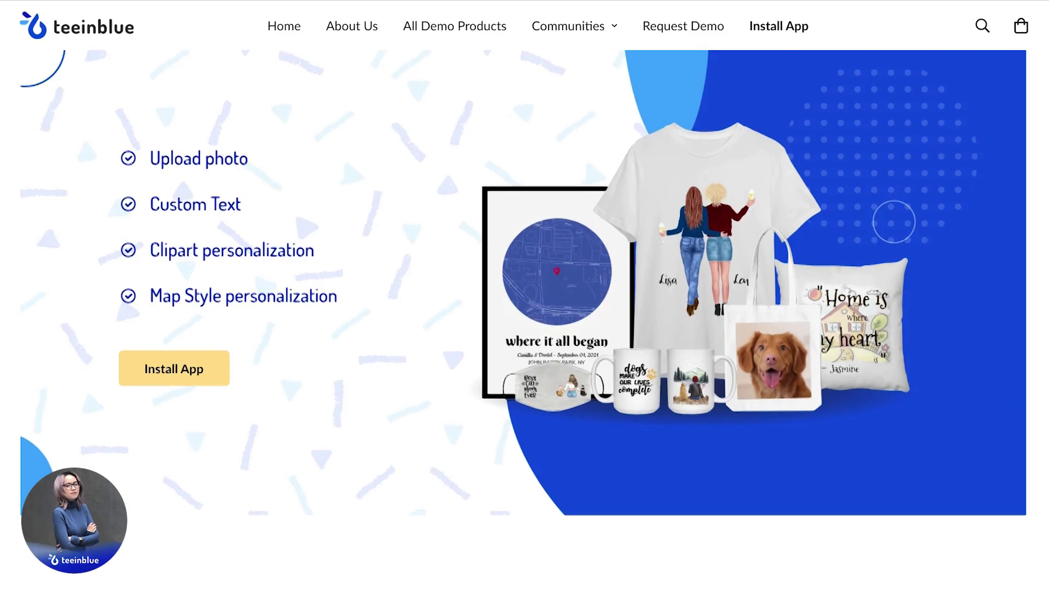
scroll(525, 295, down, 3)
scroll(525, 320, down, 3)
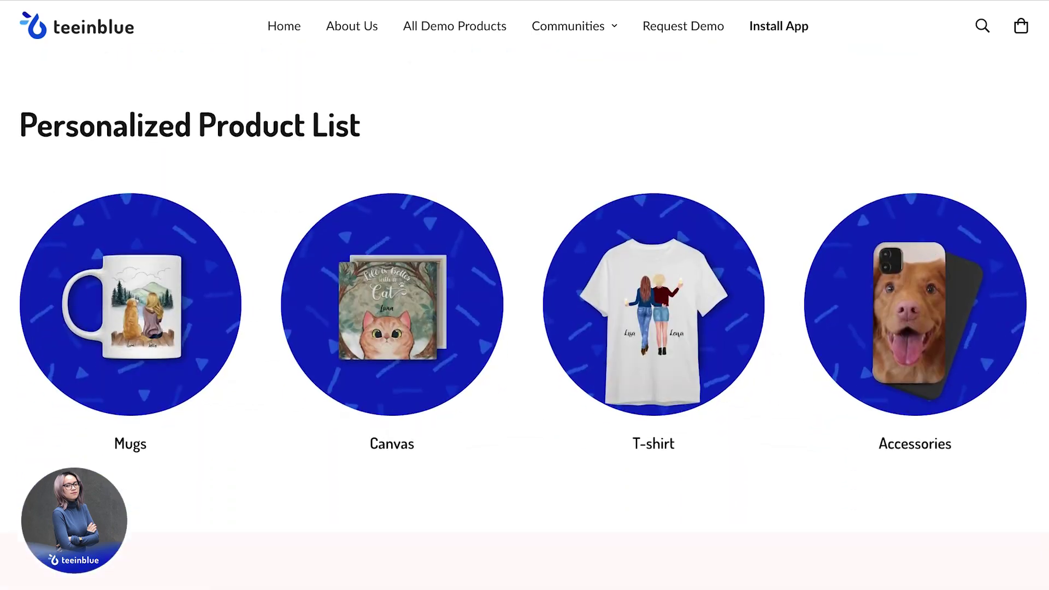
scroll(525, 319, down, 4)
scroll(525, 320, down, 2)
scroll(525, 320, down, 5)
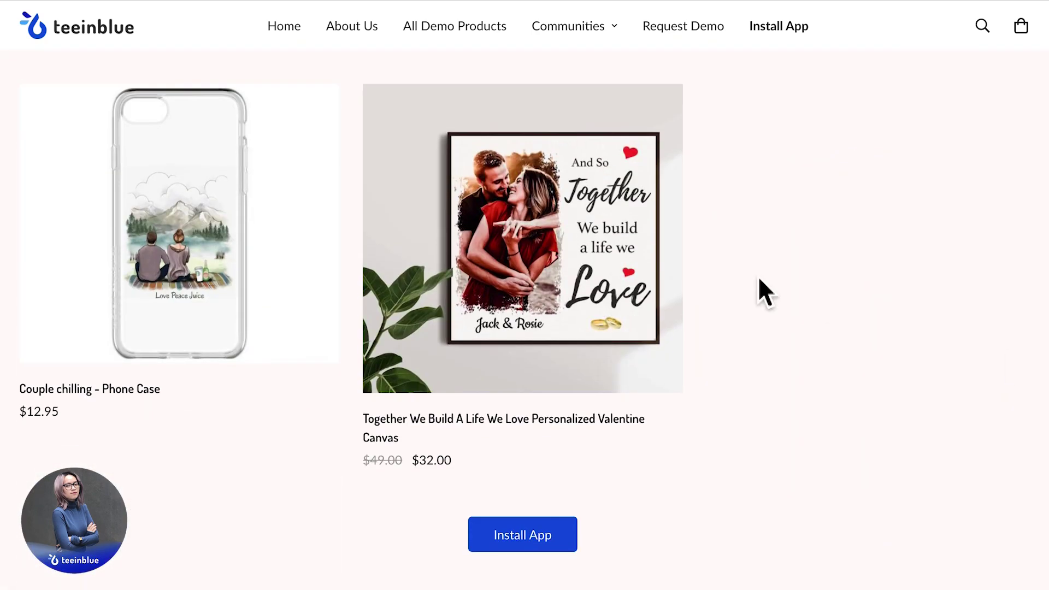
Open the 'Together We Build A Life We Love' Personalized Valentine Canvas product page
click(475, 422)
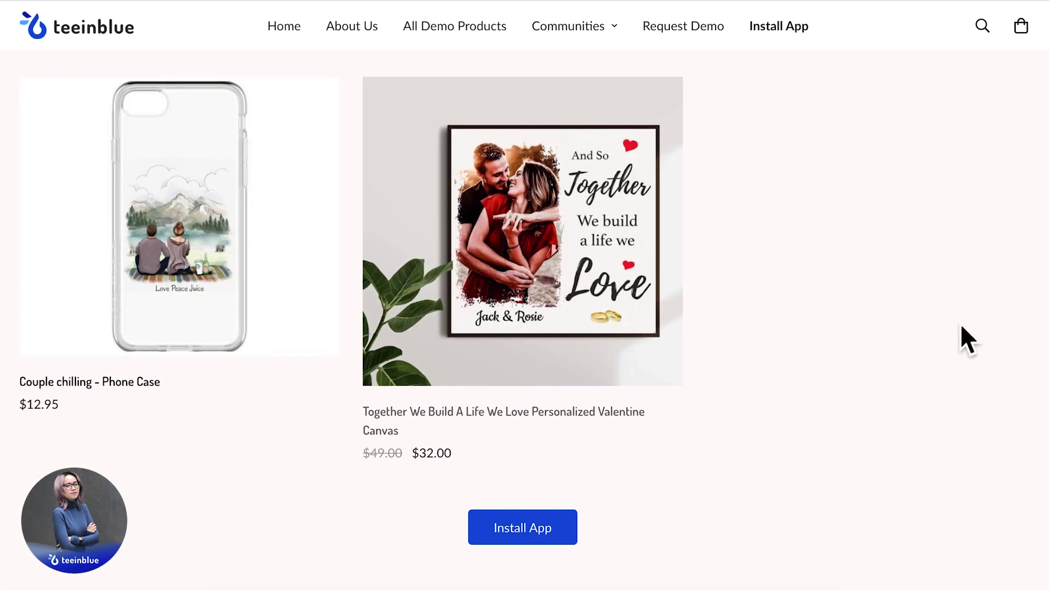
scroll(985, 321, down, 1)
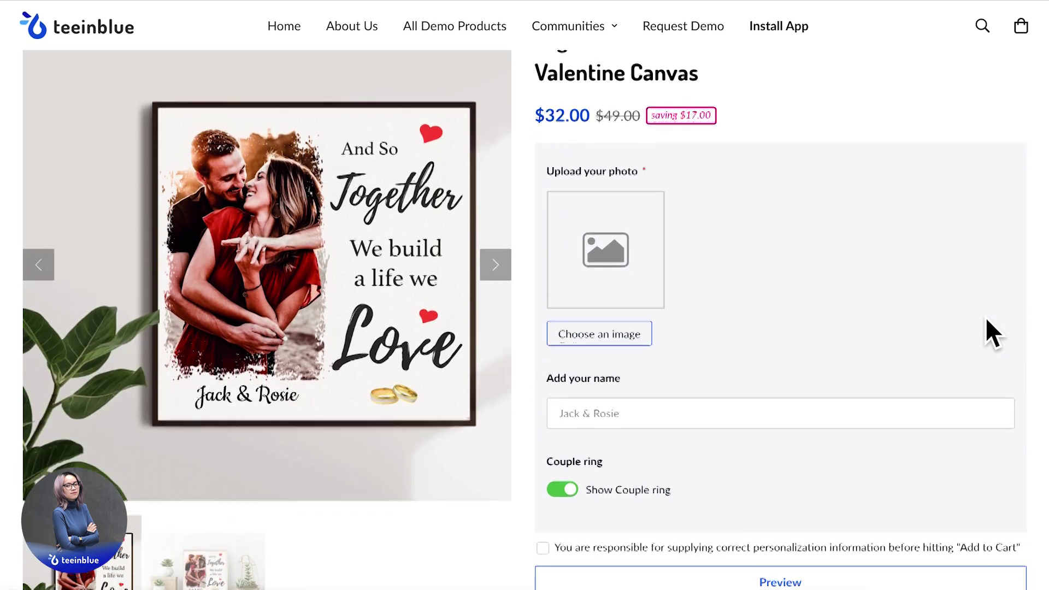
scroll(985, 320, down, 2)
scroll(985, 320, down, 3)
scroll(986, 320, down, 2)
scroll(985, 318, up, 4)
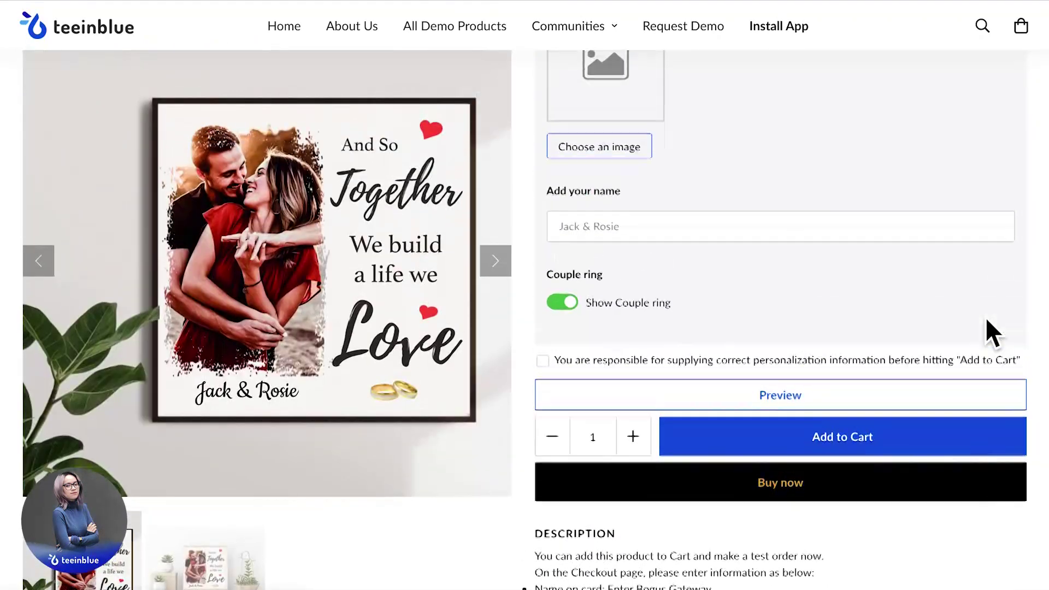
scroll(985, 318, up, 3)
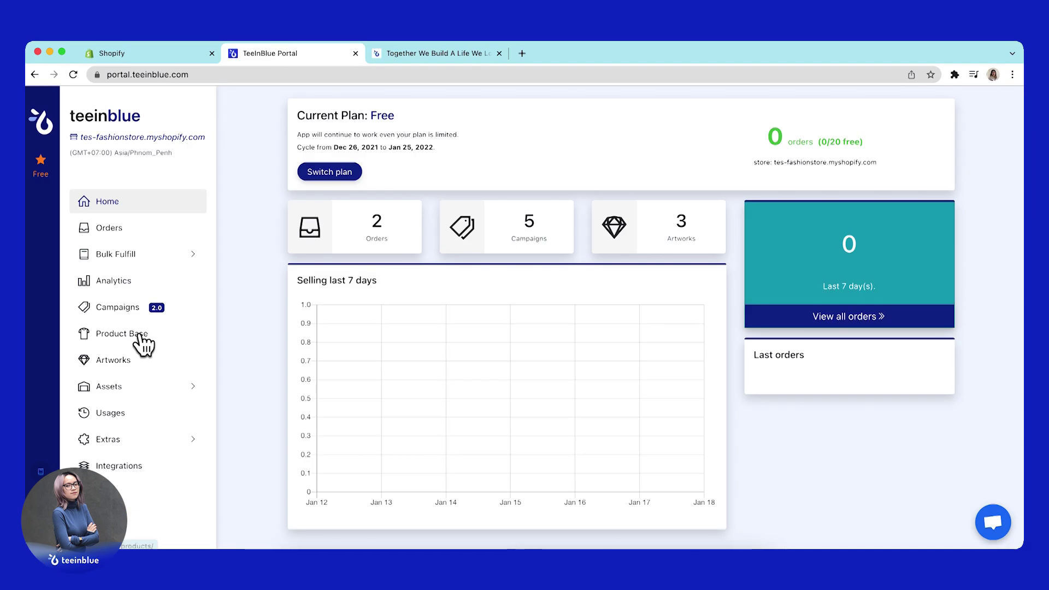
Browse the Printify, Printful and Dreamship catalogues, then import Dreamship's Framed Matte Canvas
click(141, 344)
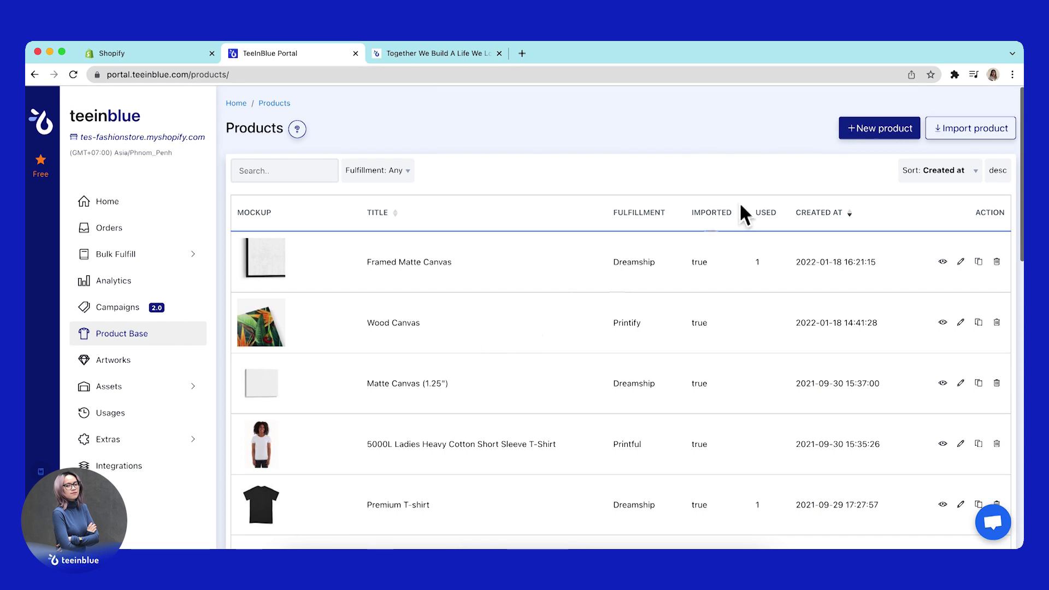
click(955, 146)
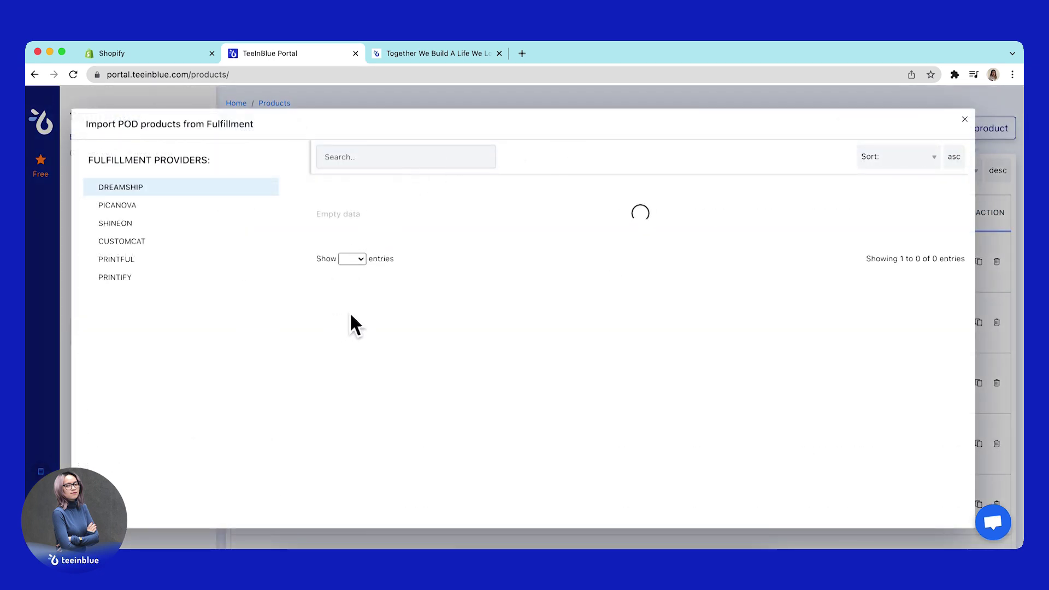
scroll(467, 349, down, 2)
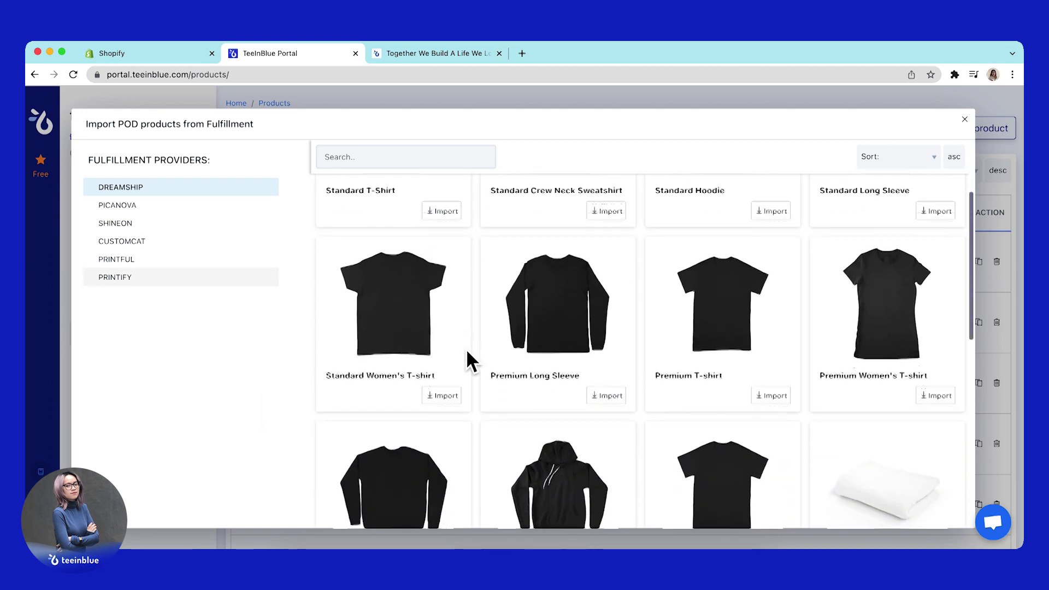
scroll(466, 351, down, 1)
scroll(466, 352, up, 3)
click(186, 280)
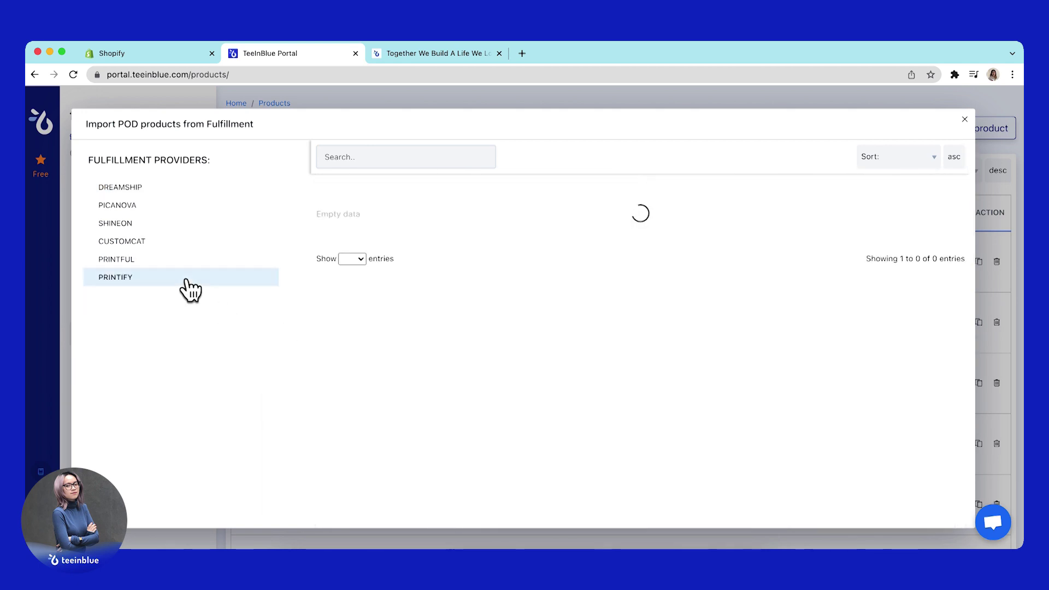
click(163, 259)
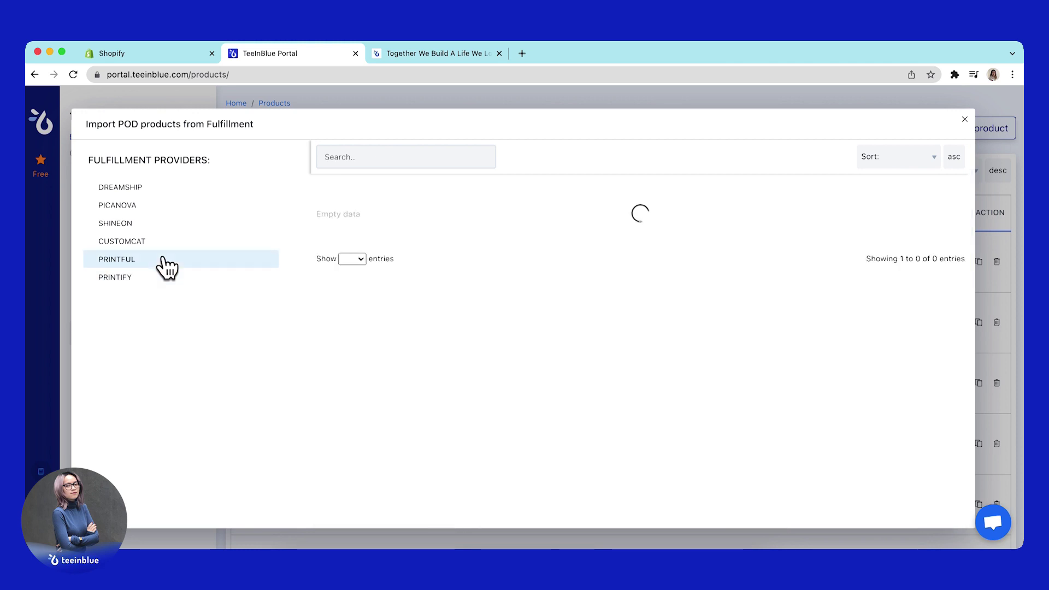
click(162, 193)
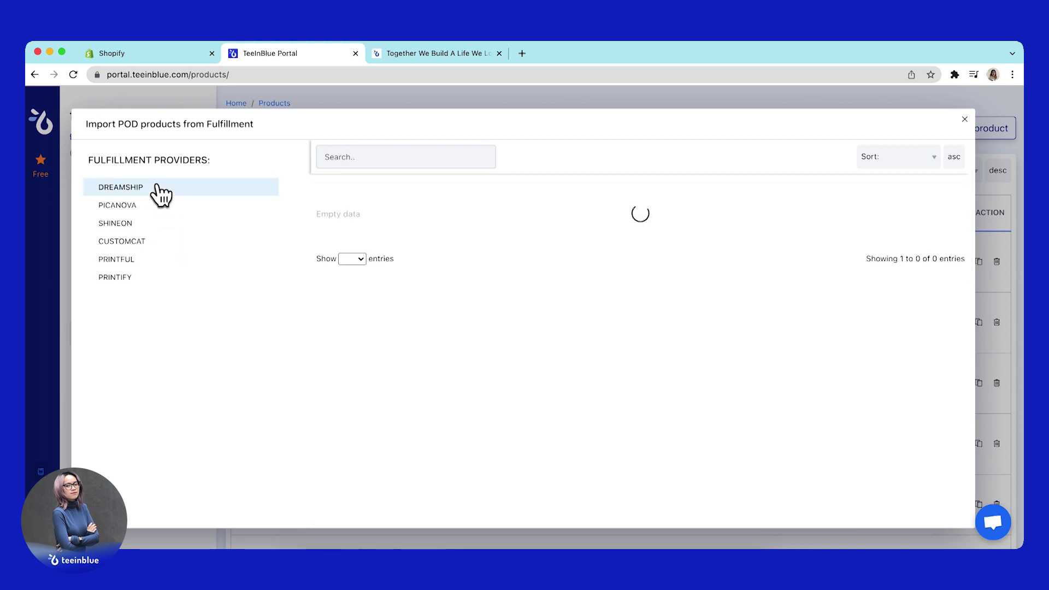
click(362, 158)
text(canvas)
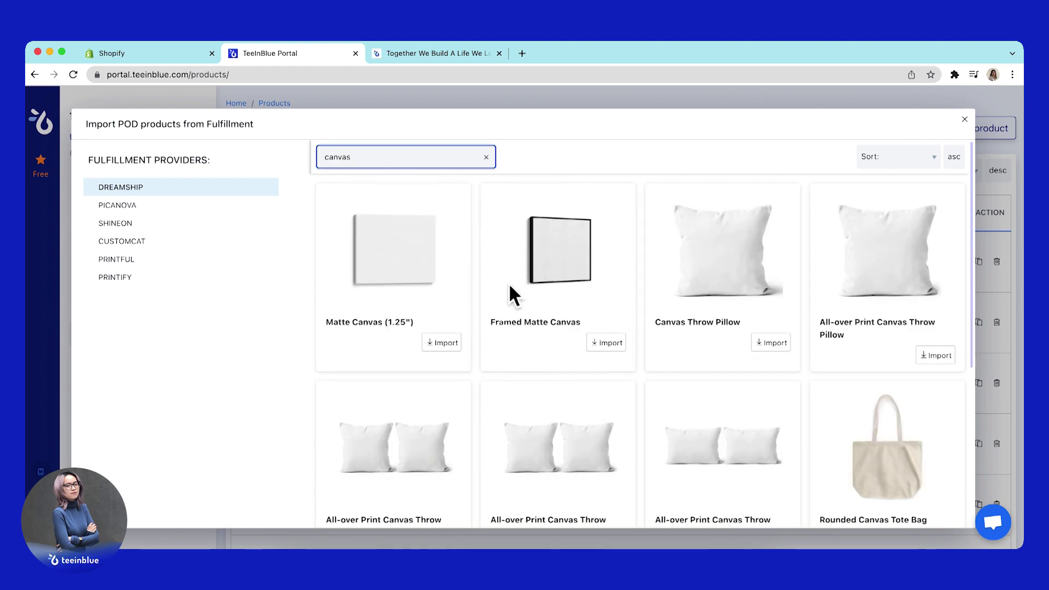
click(608, 349)
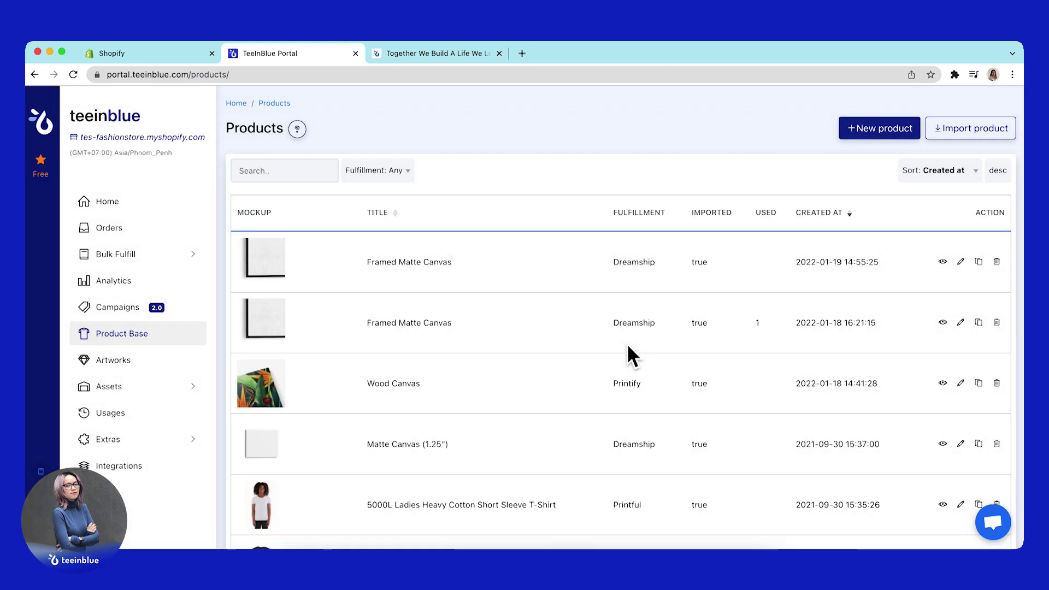
Upload Canvas Mockup.png as a mockup image for the Framed Matte Canvas product
click(961, 262)
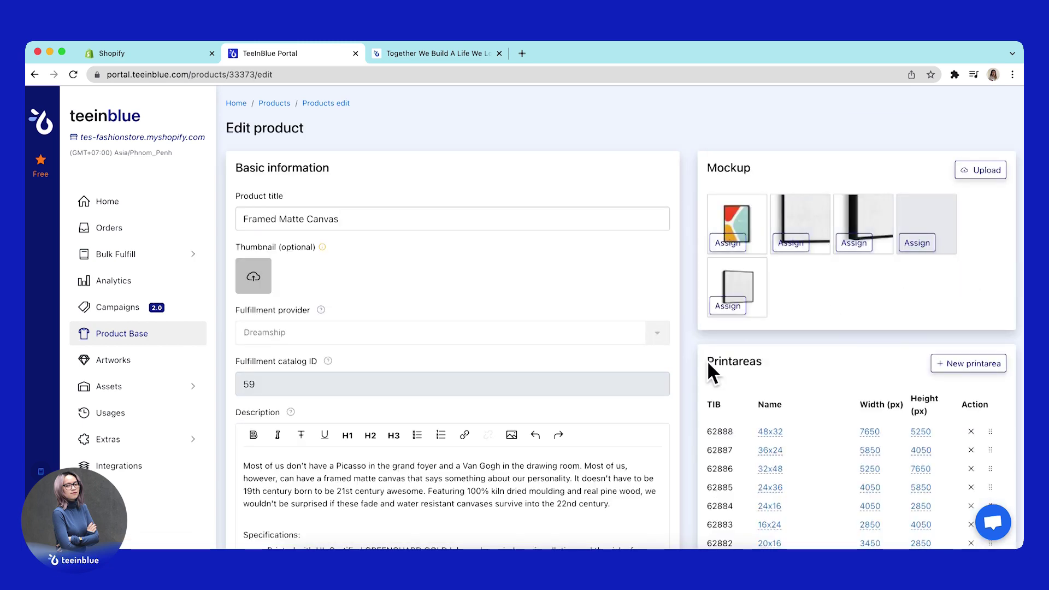
scroll(707, 359, down, 1)
scroll(707, 360, down, 2)
scroll(707, 359, down, 3)
scroll(707, 360, down, 2)
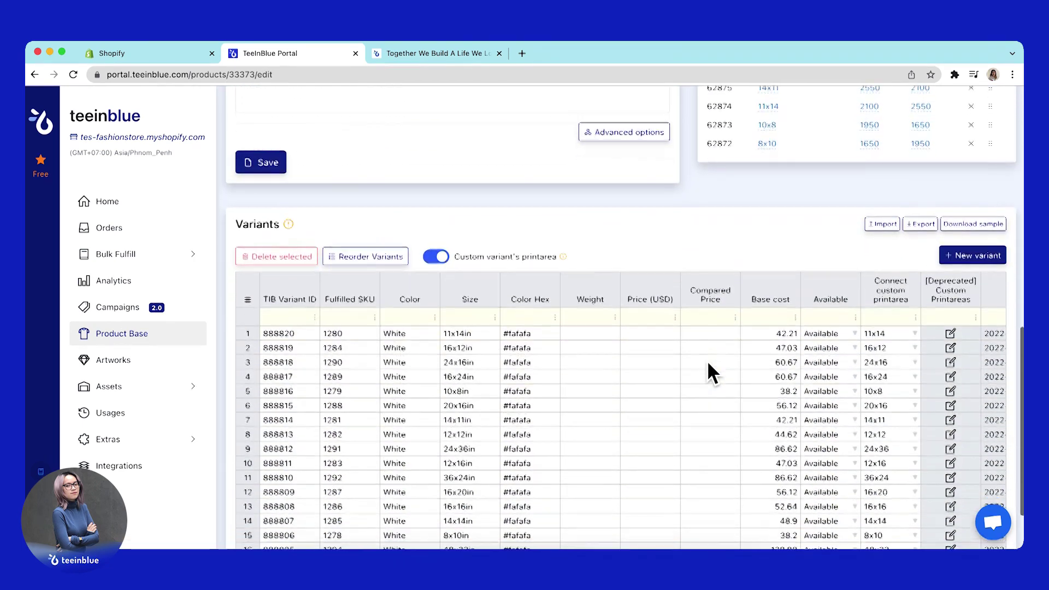
scroll(707, 360, up, 2)
scroll(708, 374, up, 5)
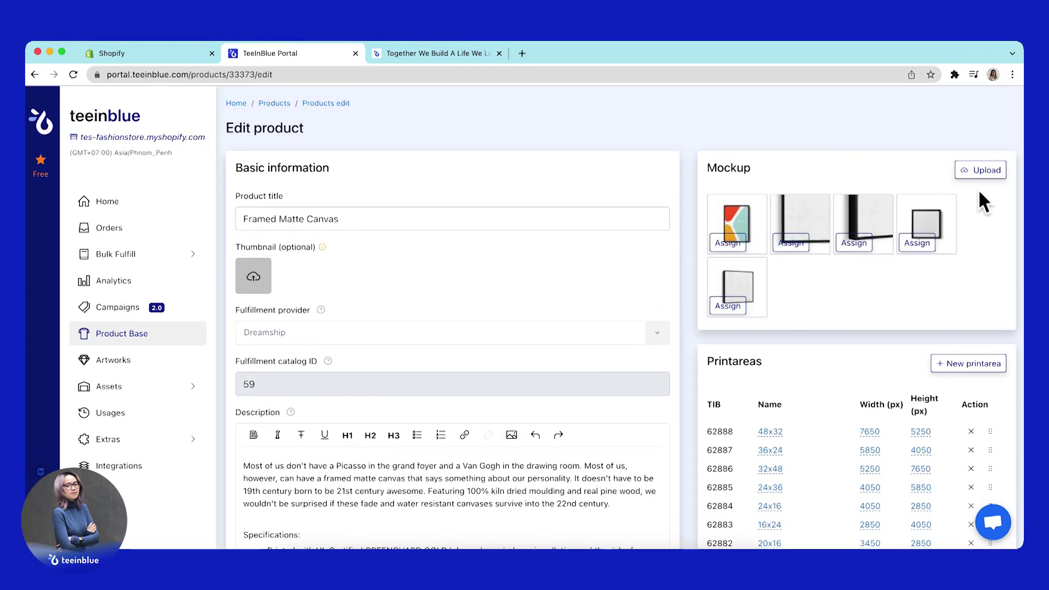
click(980, 172)
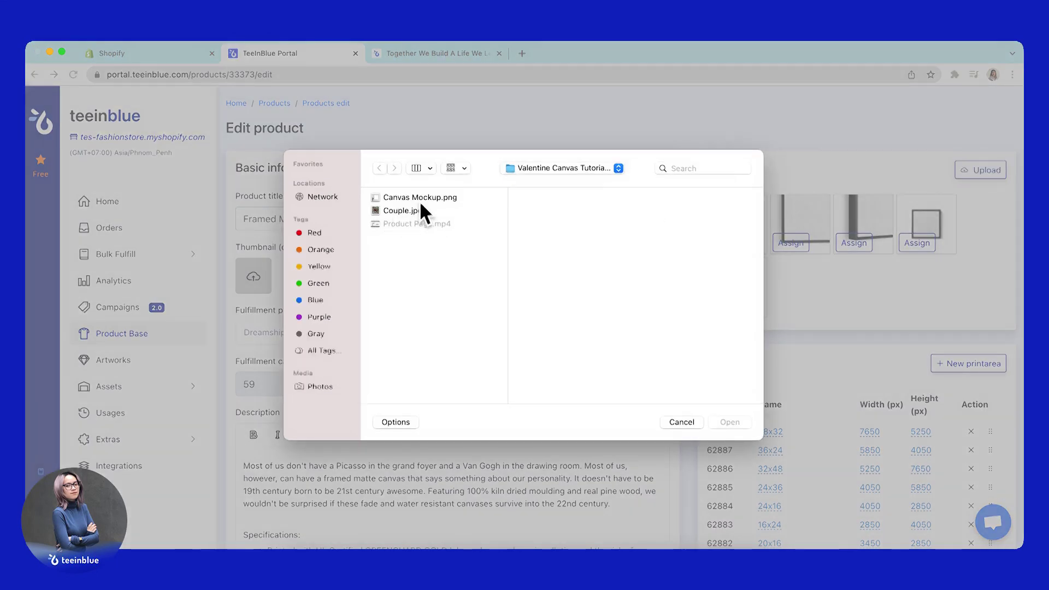
click(422, 199)
click(729, 422)
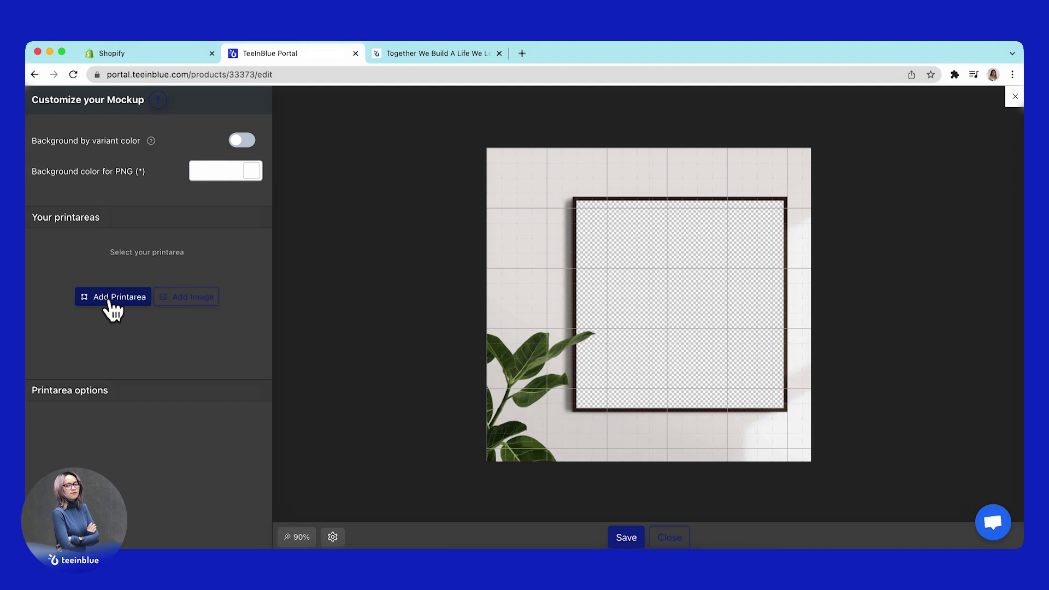
Add a 16x16 print area covering the whole canvas frame, save it and close the editor
click(119, 301)
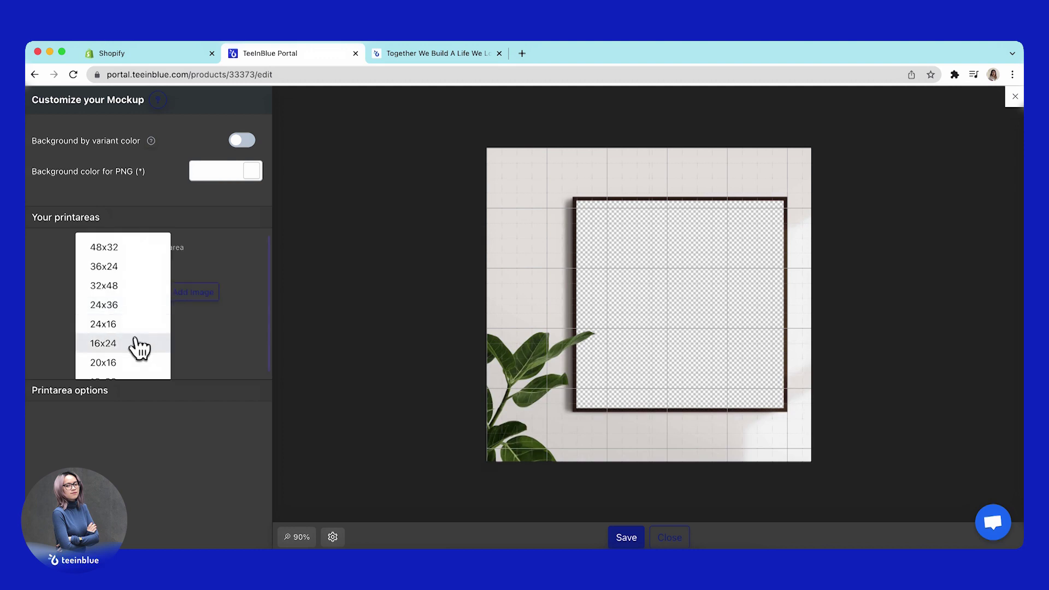
scroll(132, 352, down, 1)
scroll(131, 361, down, 1)
click(116, 347)
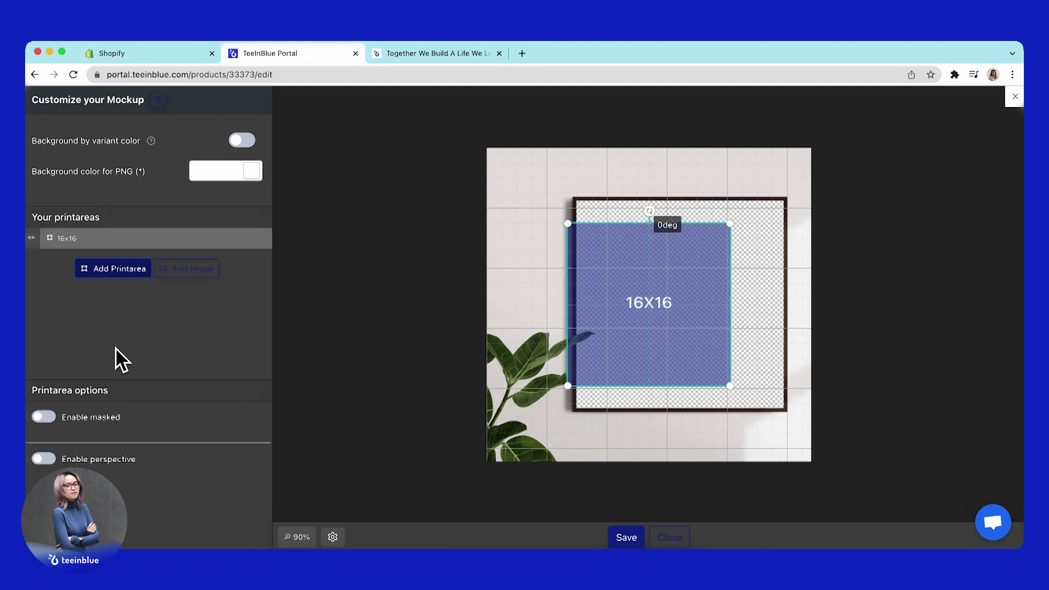
drag(633, 334, 640, 312)
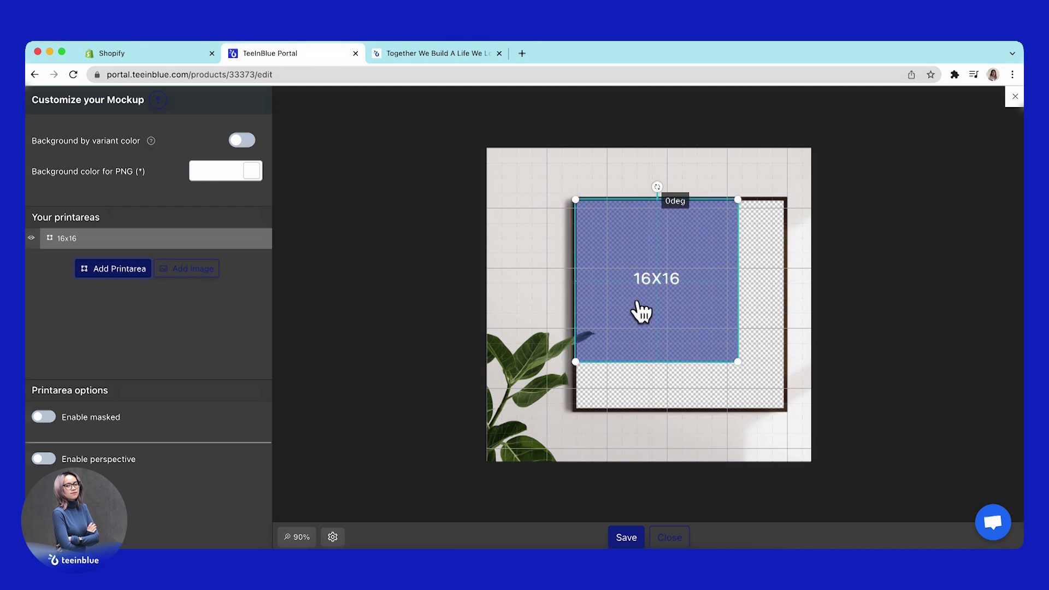
drag(737, 363, 791, 406)
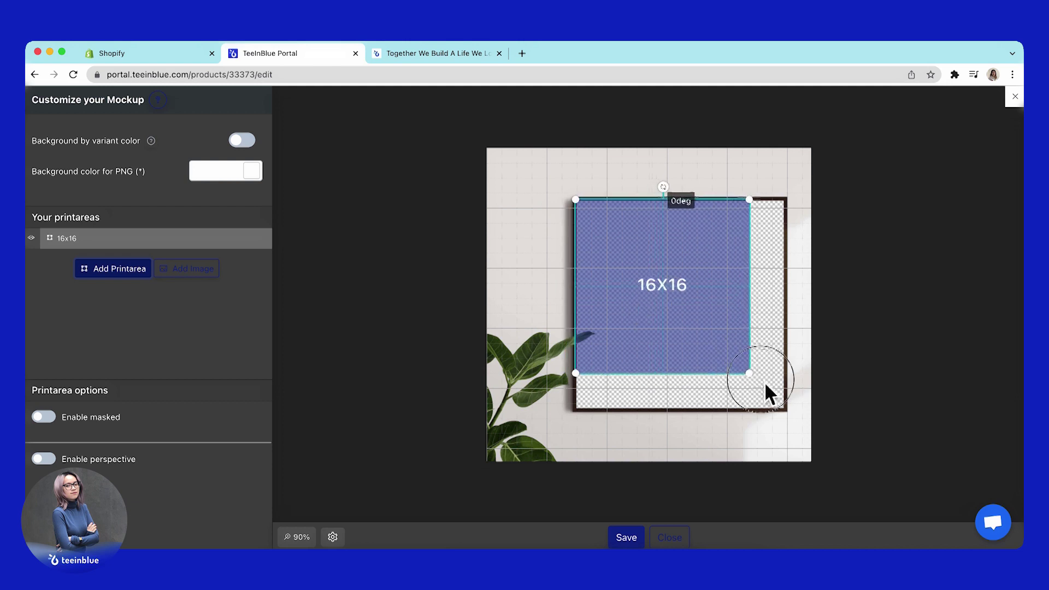
drag(576, 200, 578, 201)
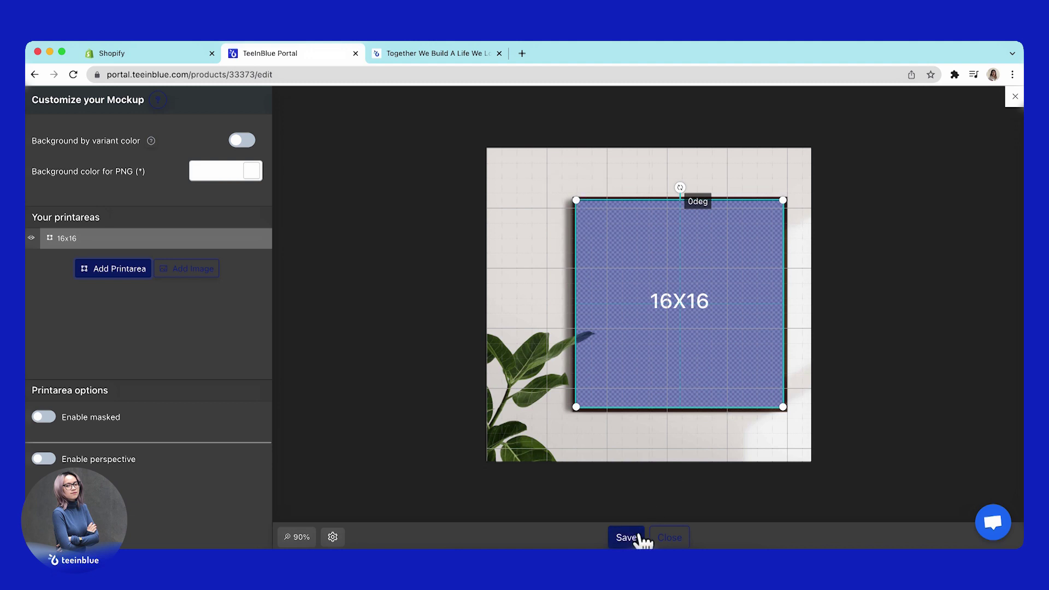
click(628, 537)
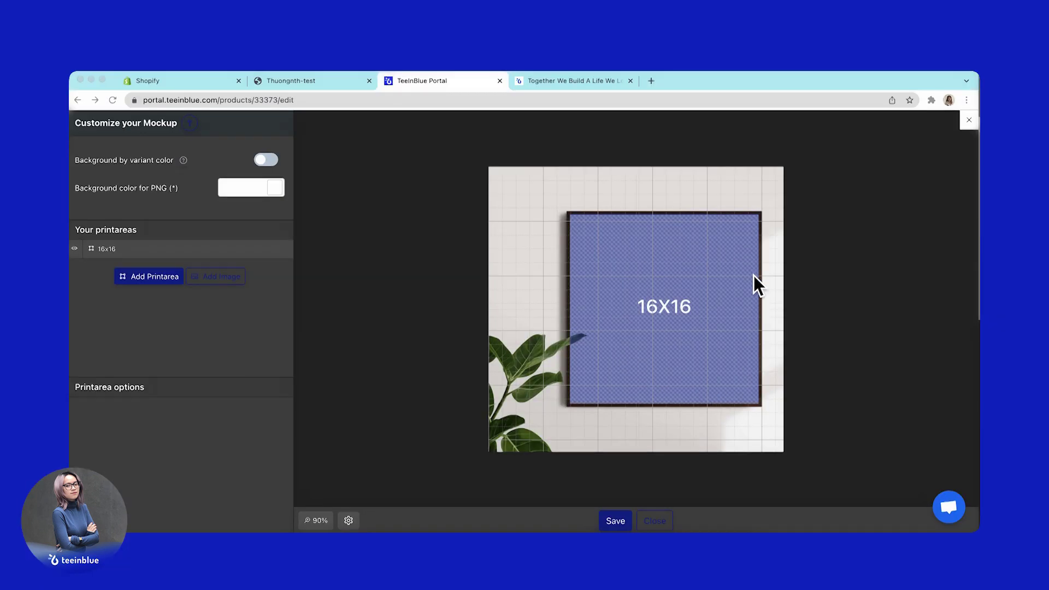
click(655, 521)
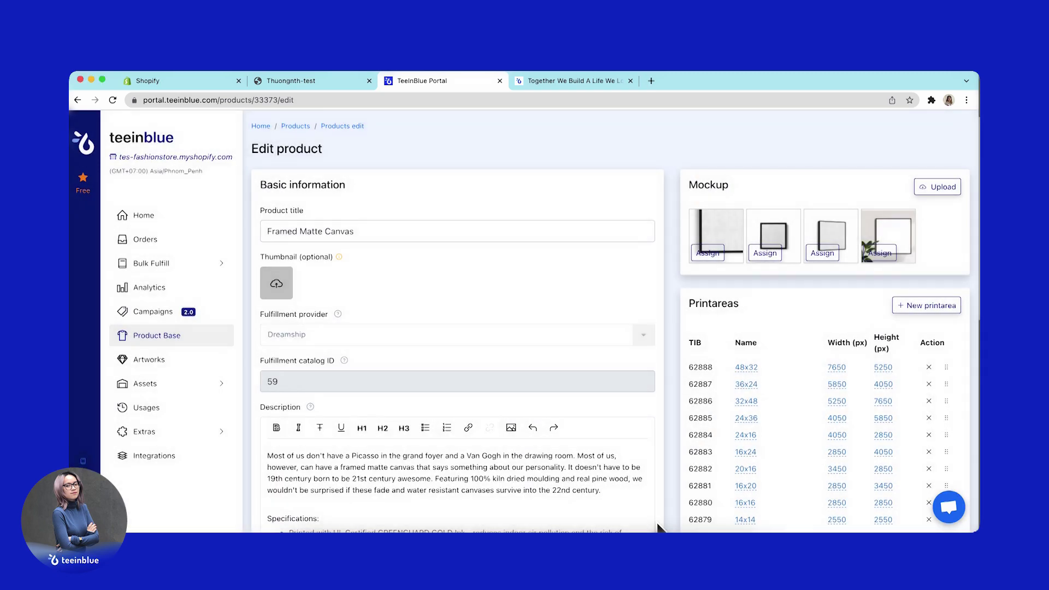
scroll(758, 447, down, 1)
scroll(758, 447, down, 2)
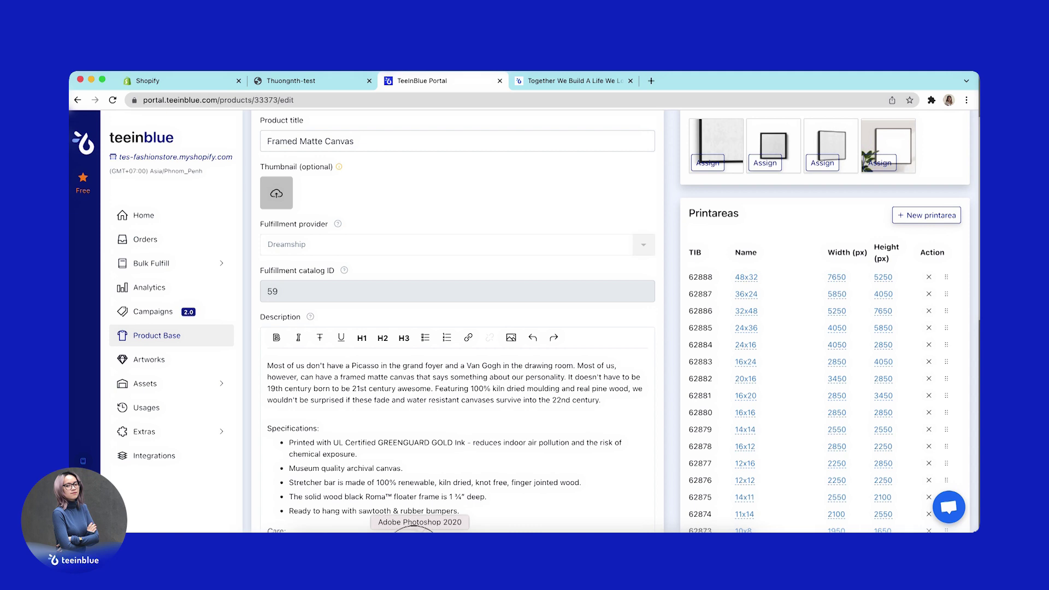
click(420, 541)
Create a new 2850 x 2850 px document named Canvas Valentine
click(105, 230)
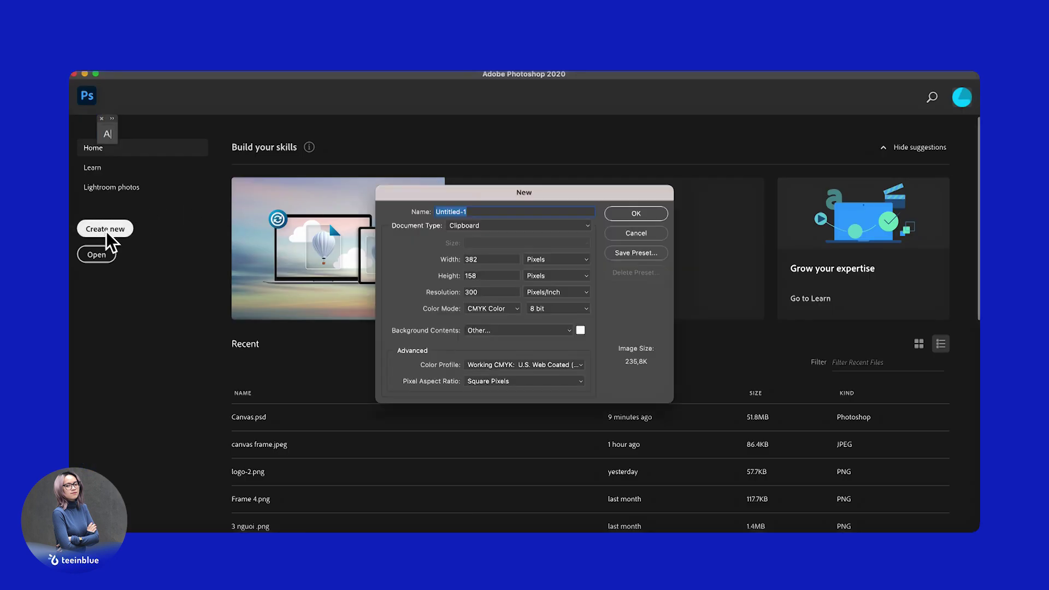
text(Canvas Valentine)
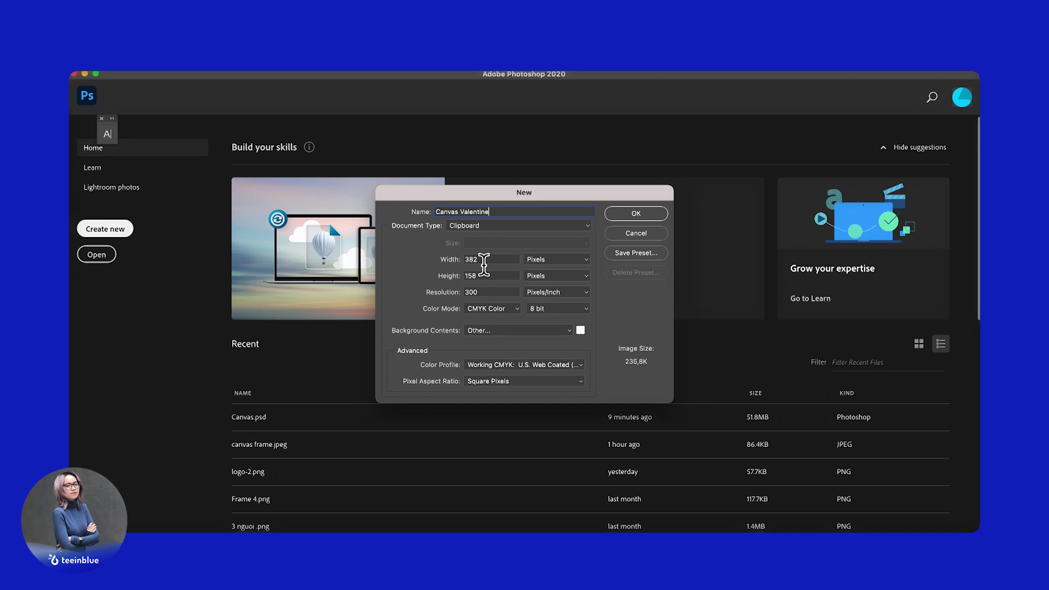
text(2849)
text(2850)
double_click(474, 276)
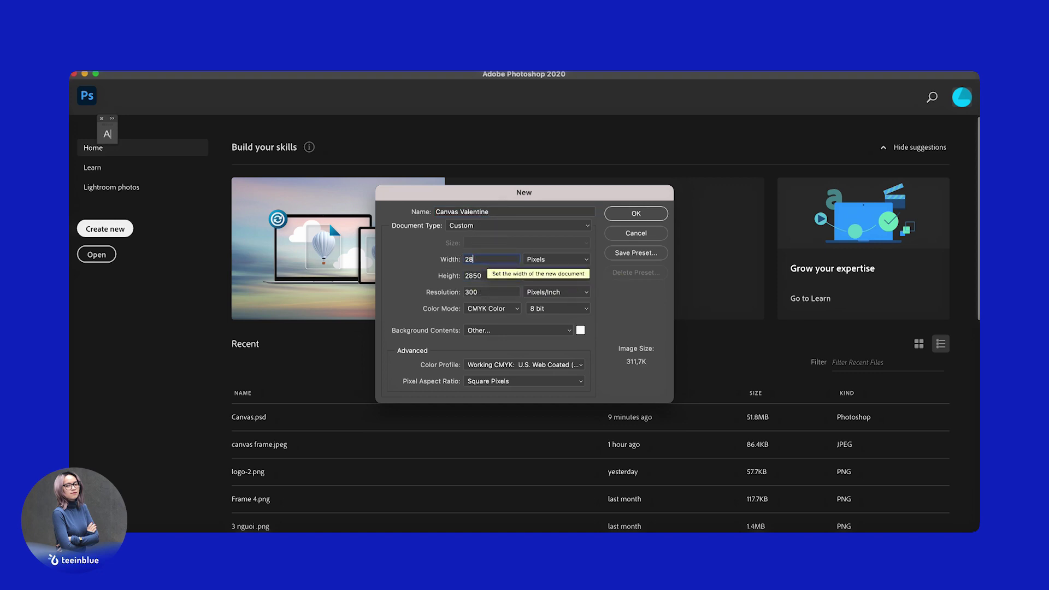
click(636, 214)
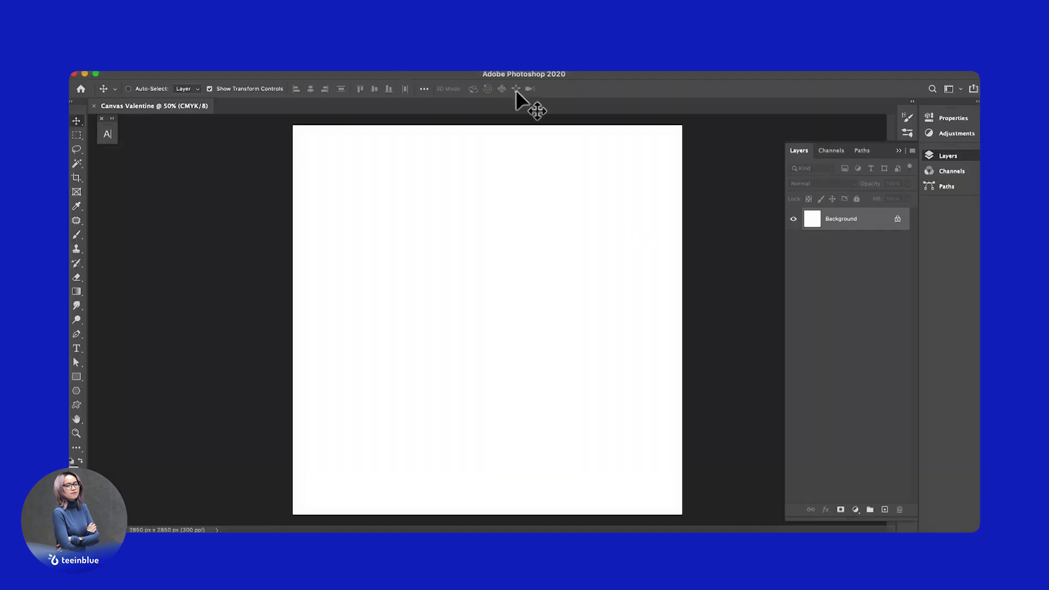
Place Couple.png into the document as an embedded image
click(158, 70)
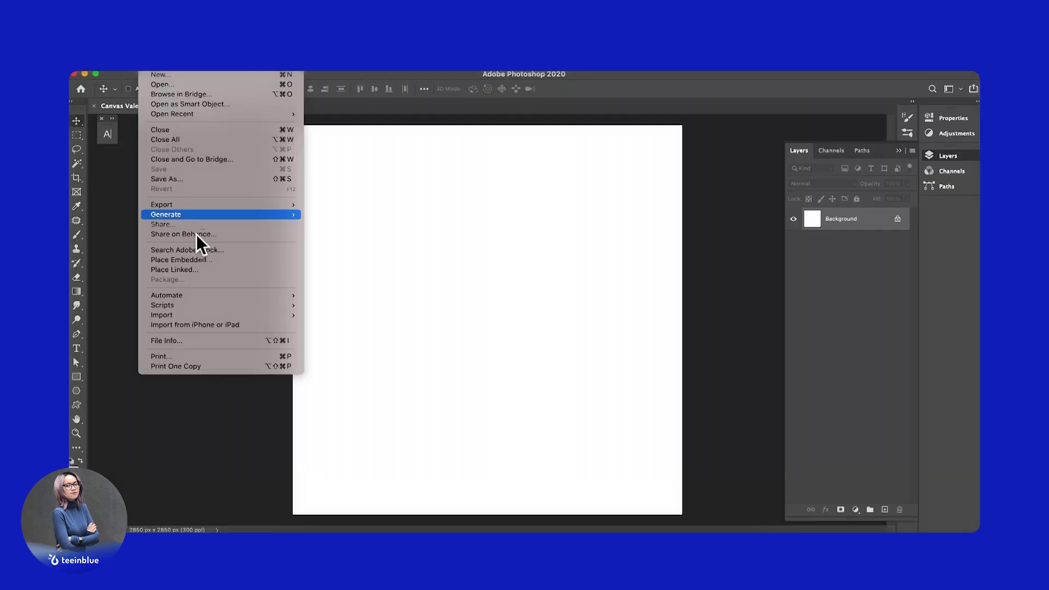
click(197, 262)
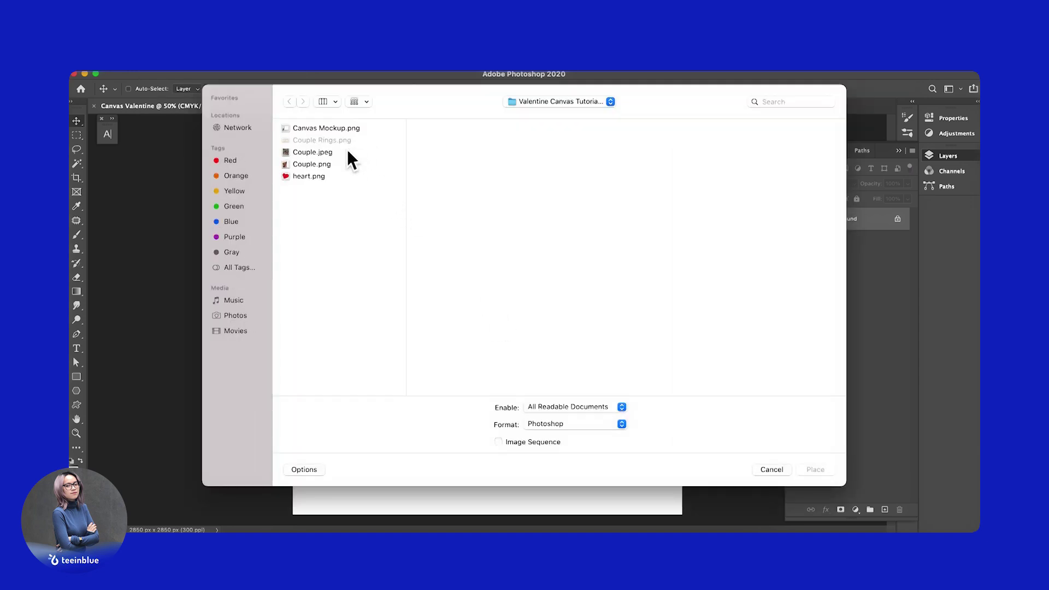
click(343, 164)
click(815, 470)
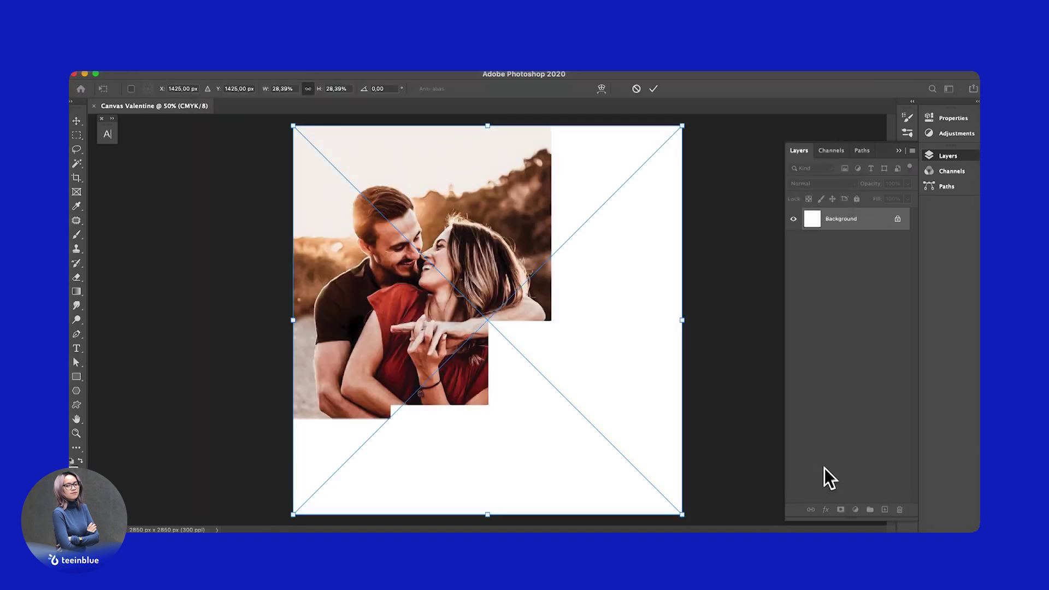
key(Return)
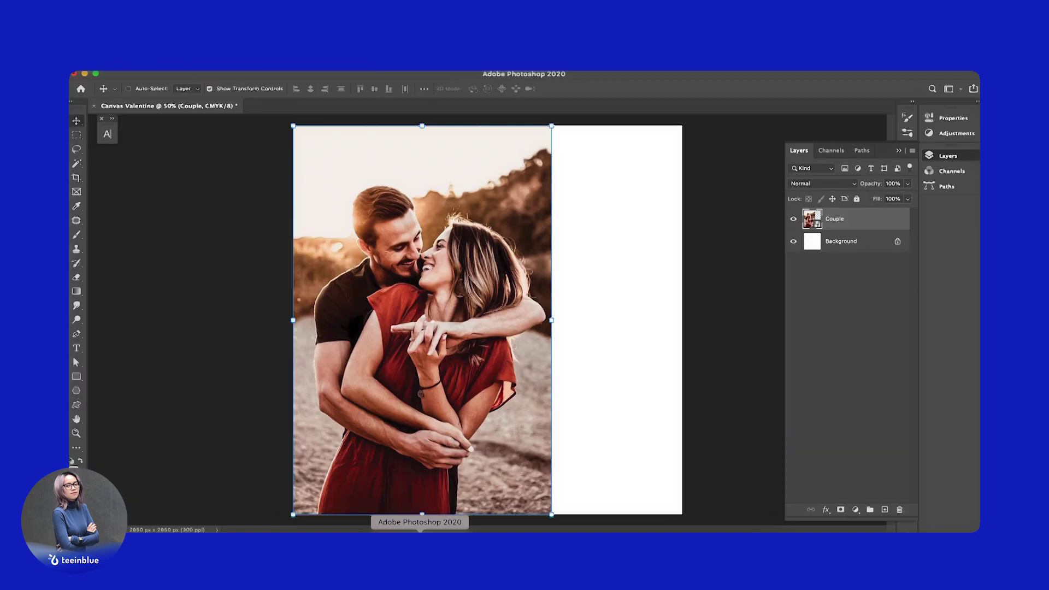
Add a new layer above the photo filled with pale pink
click(885, 510)
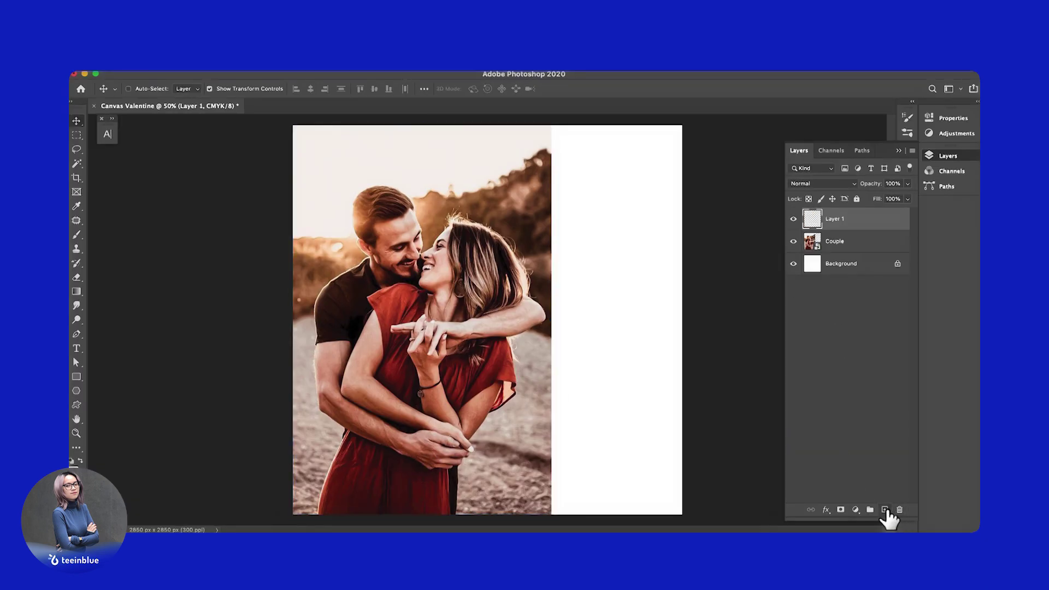
key(alt+BackSpace)
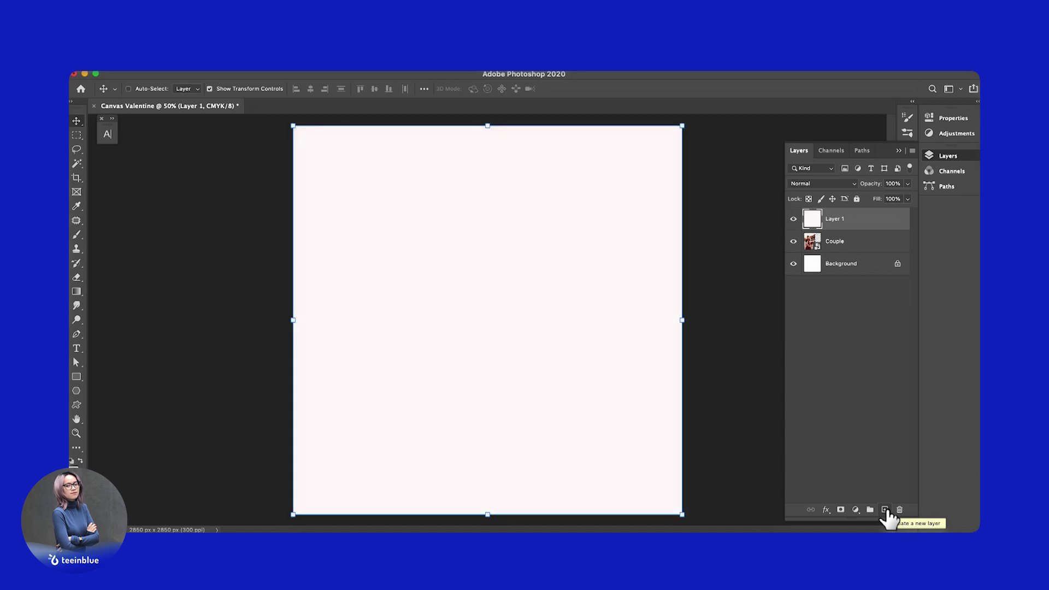
click(852, 244)
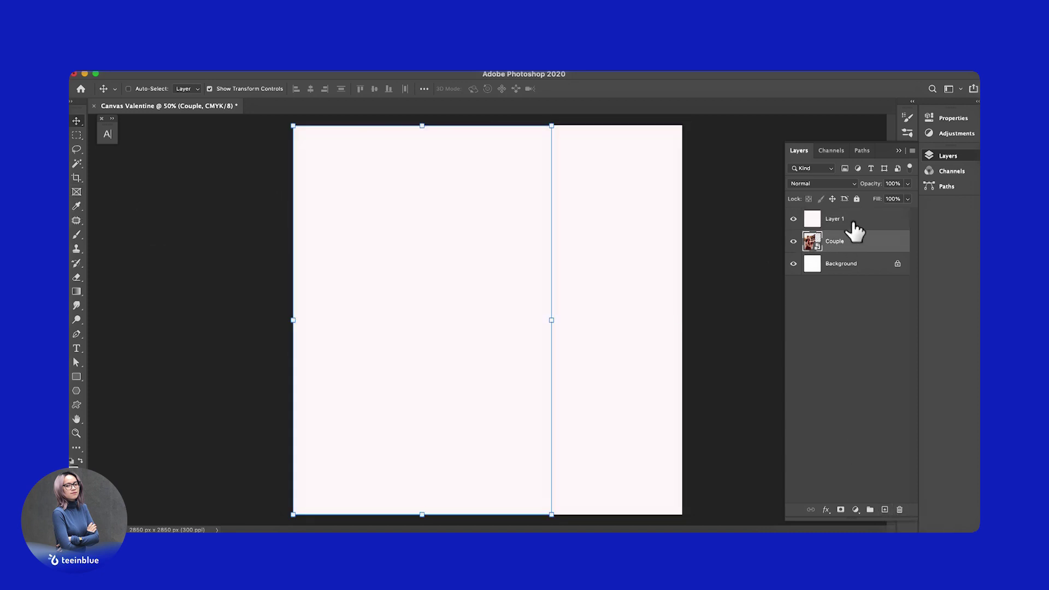
click(852, 220)
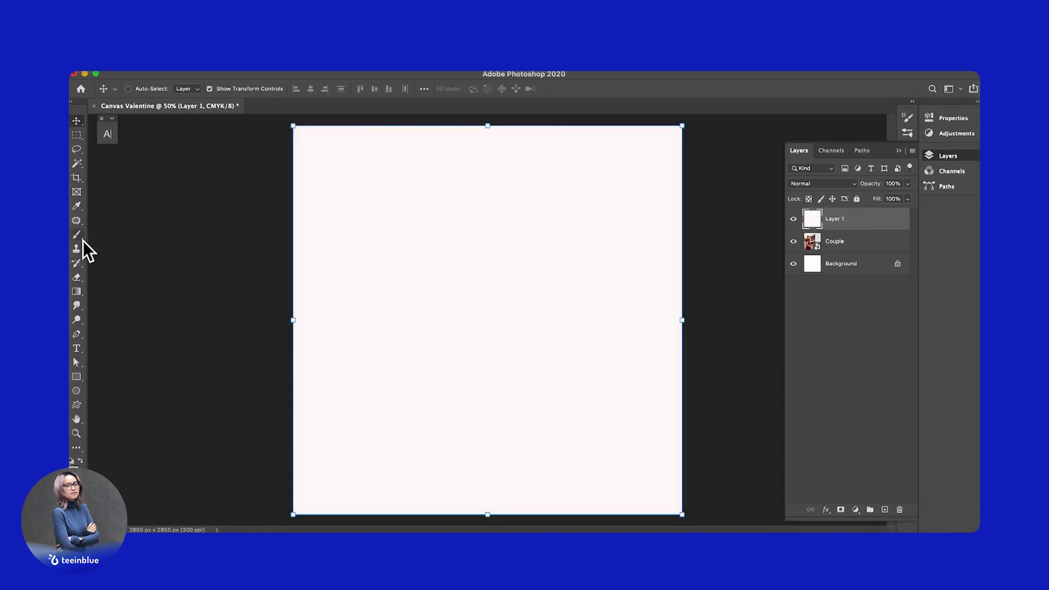
Erase a soft oval from the pink layer with a large soft round eraser
click(77, 277)
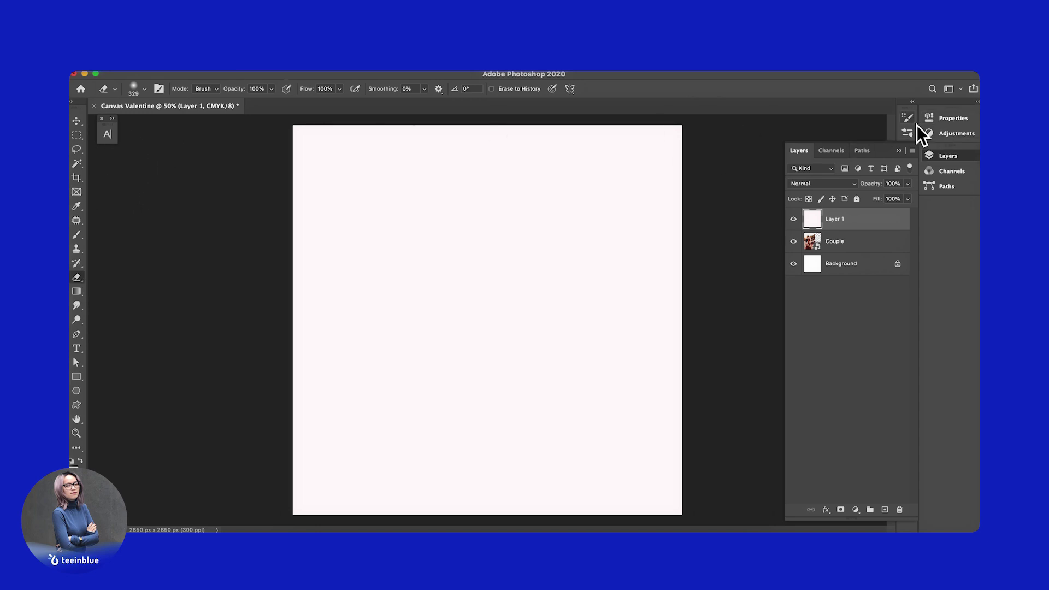
click(915, 122)
click(784, 137)
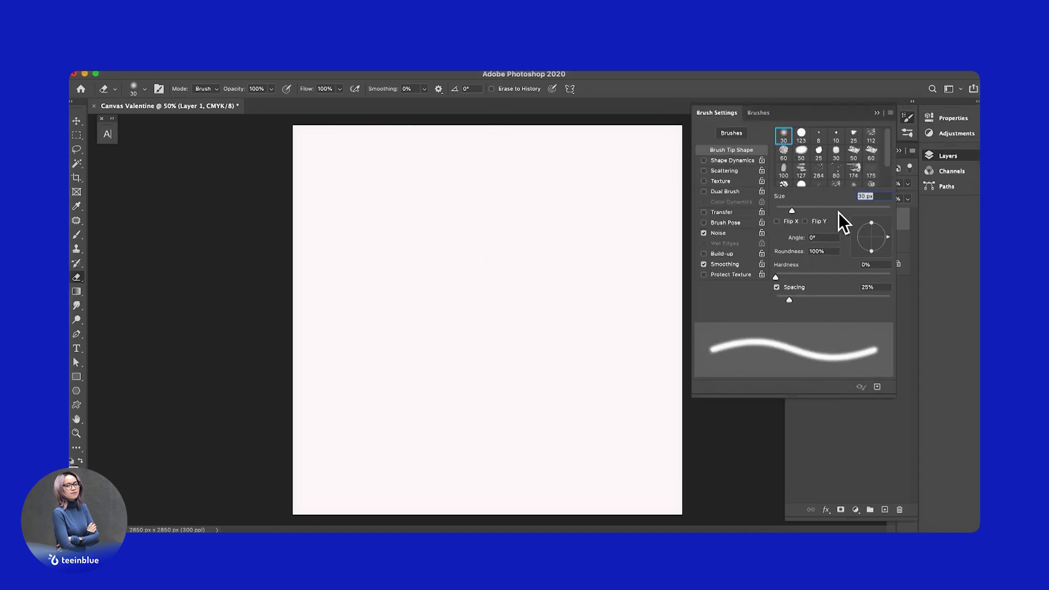
drag(839, 212, 877, 213)
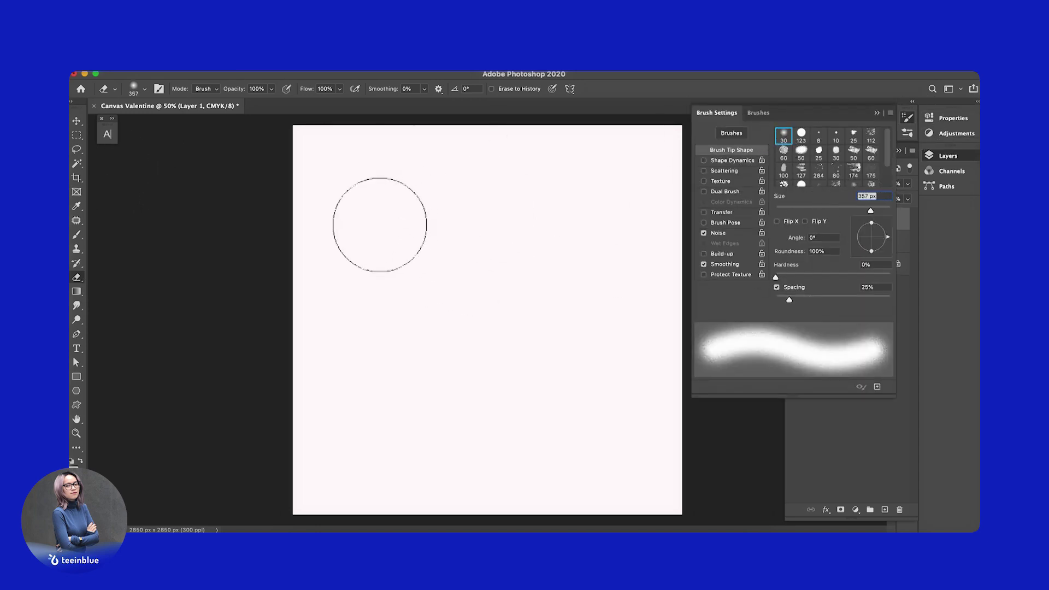
mouse_move(379, 218)
mouse_down()
mouse_move(386, 241)
mouse_move(446, 265)
mouse_move(394, 213)
mouse_move(445, 257)
mouse_move(409, 344)
mouse_move(463, 336)
mouse_move(435, 407)
mouse_move(481, 282)
mouse_move(401, 385)
mouse_move(414, 439)
mouse_move(363, 274)
mouse_move(339, 346)
mouse_move(488, 394)
mouse_move(469, 246)
mouse_move(367, 242)
mouse_move(480, 200)
mouse_move(377, 271)
mouse_move(351, 421)
mouse_move(491, 329)
mouse_move(444, 176)
mouse_move(375, 222)
mouse_up()
click(877, 114)
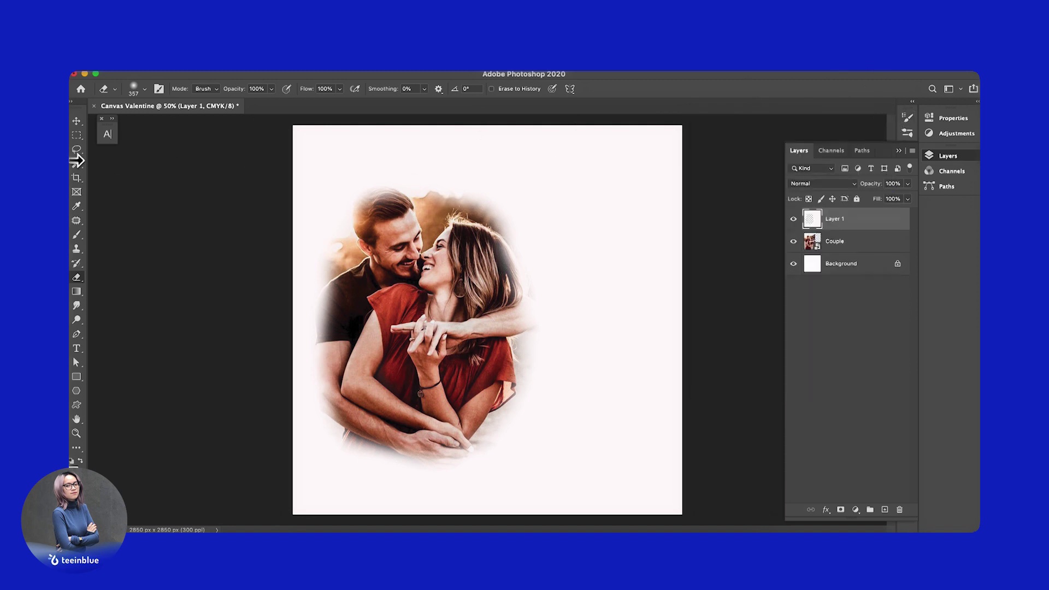
click(76, 122)
Set And So in Athelas and duplicate it below as 'Together'
click(75, 350)
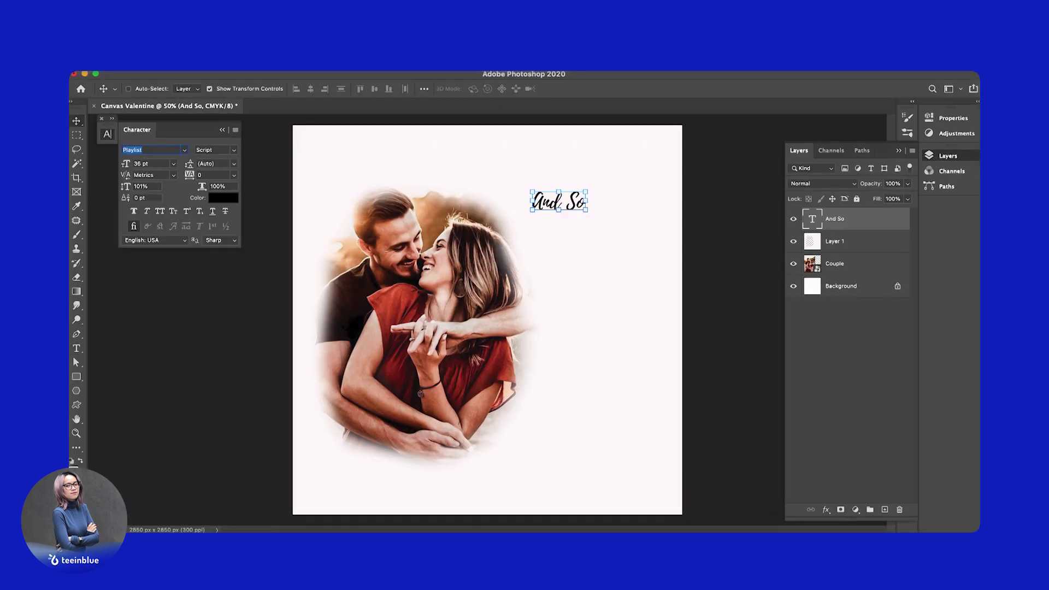
text(Athelas)
click(187, 184)
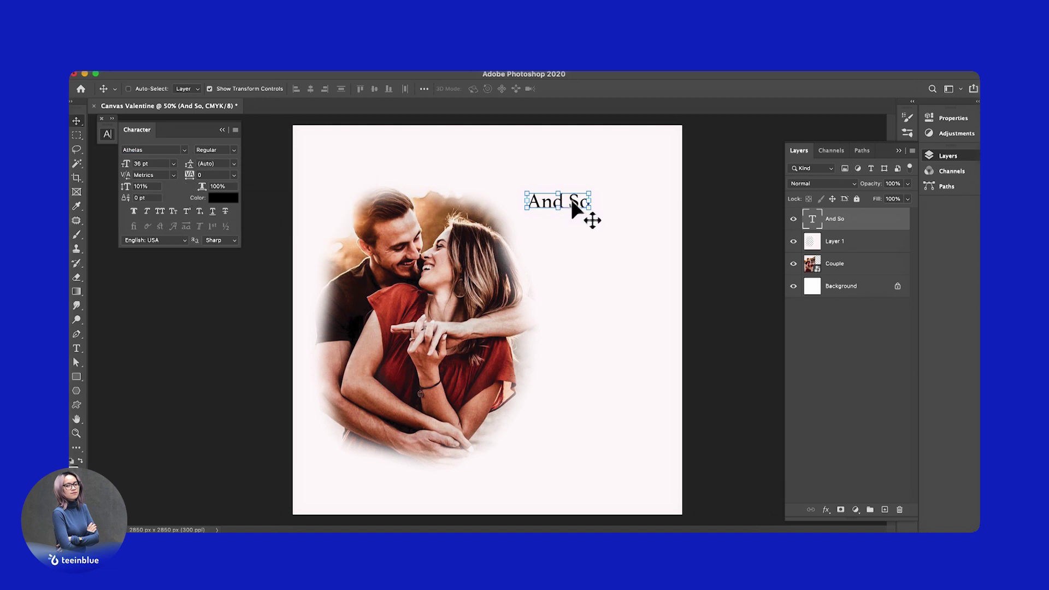
alt+drag(573, 209, 571, 242)
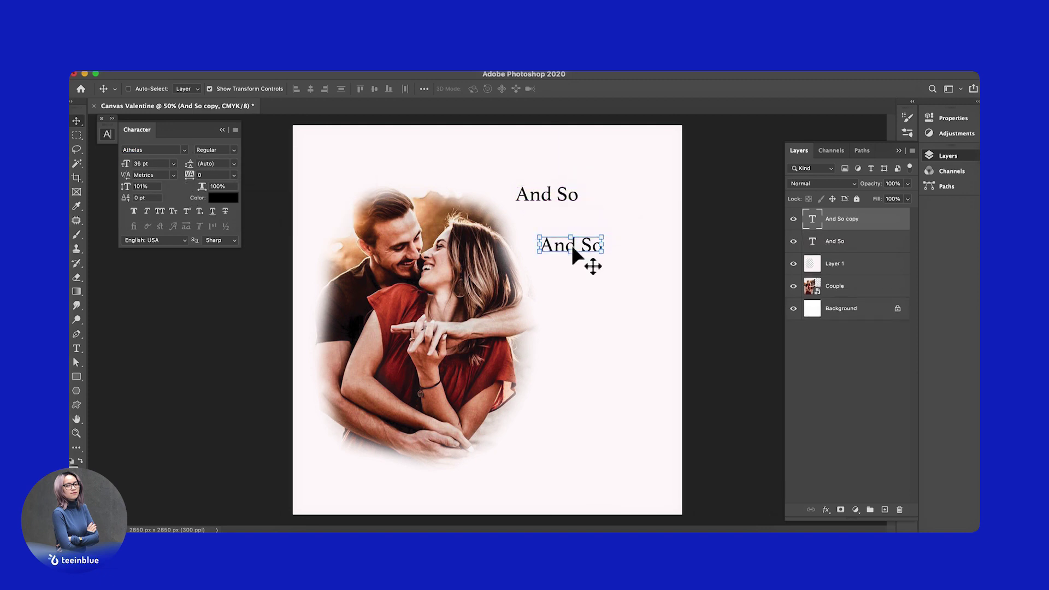
double_click(813, 220)
text(Together)
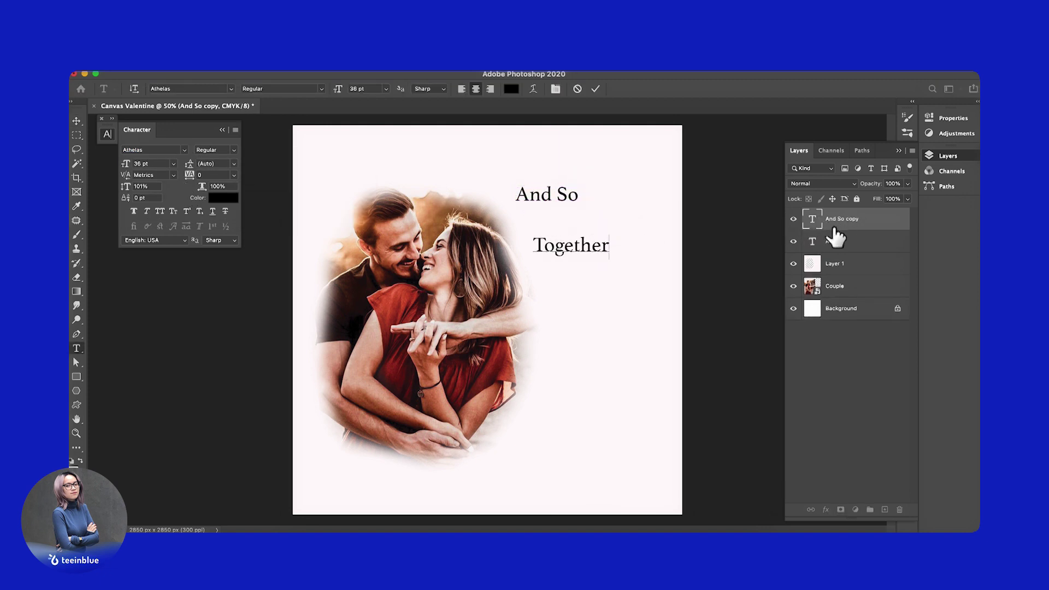
key(ctrl+Return)
Duplicate Together as 'We build a life we', split over two lines
key(v)
alt+drag(580, 253, 602, 327)
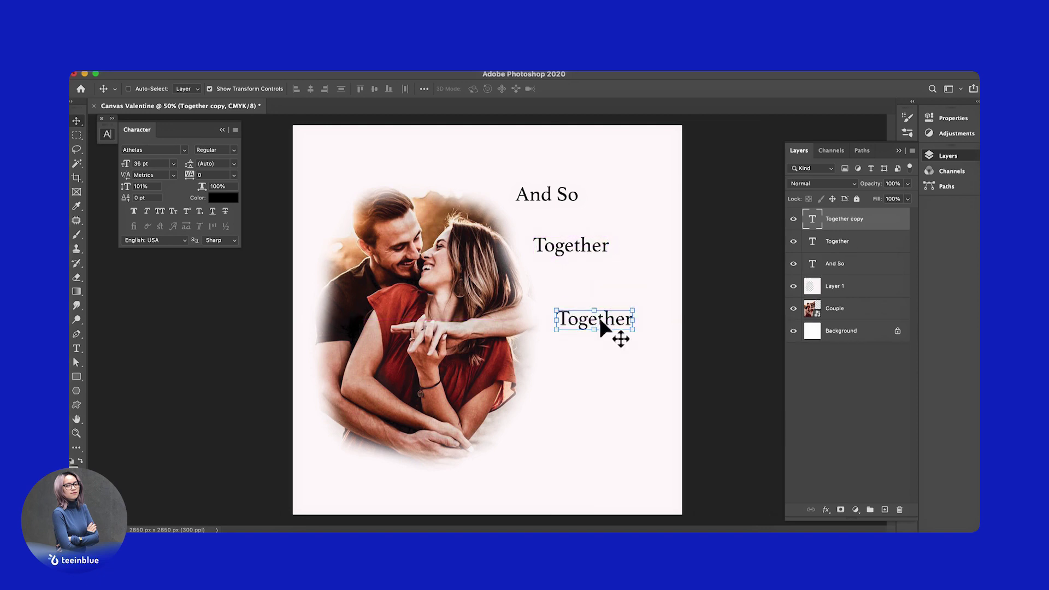
double_click(603, 326)
text(We build a)
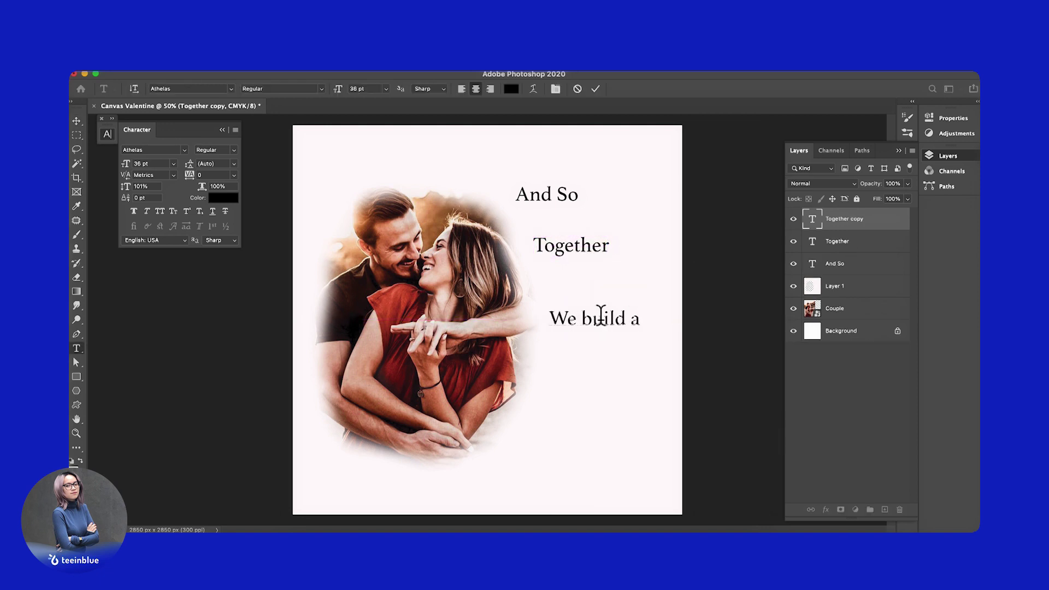
text( life)
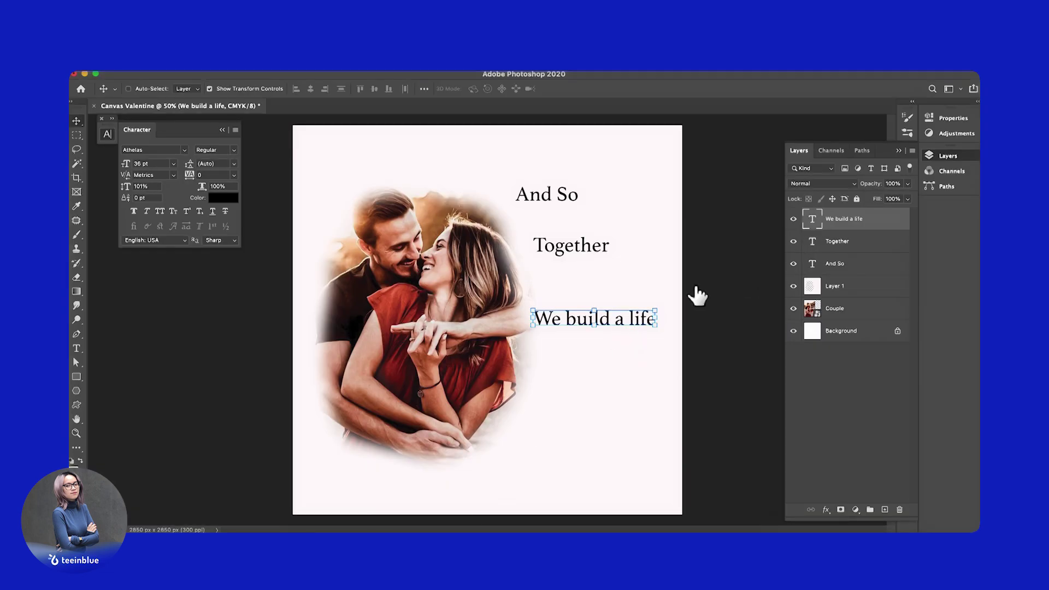
click(726, 327)
double_click(811, 218)
click(625, 315)
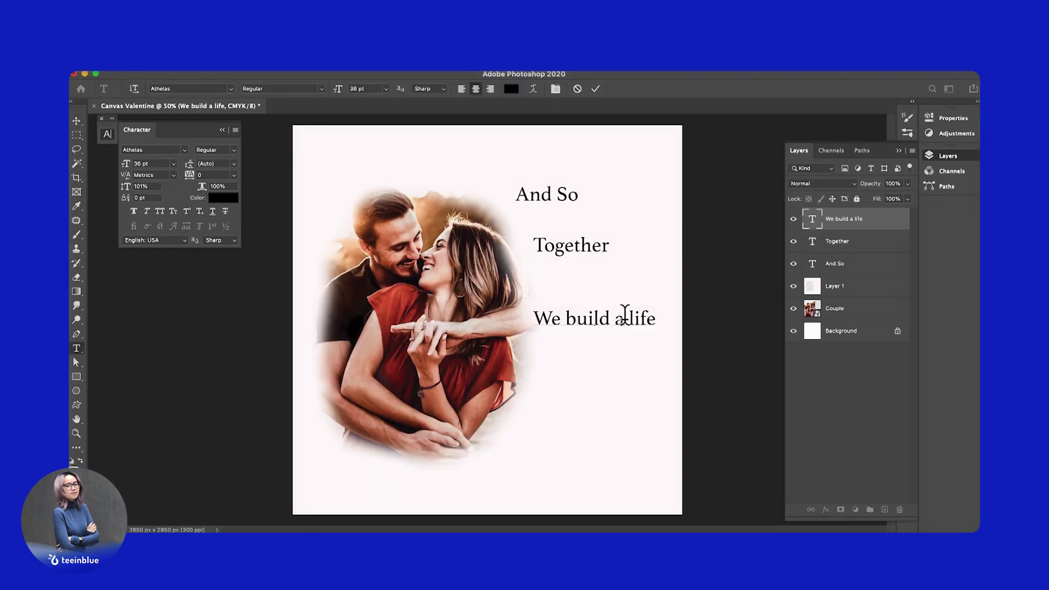
key(Return)
click(615, 345)
text(we)
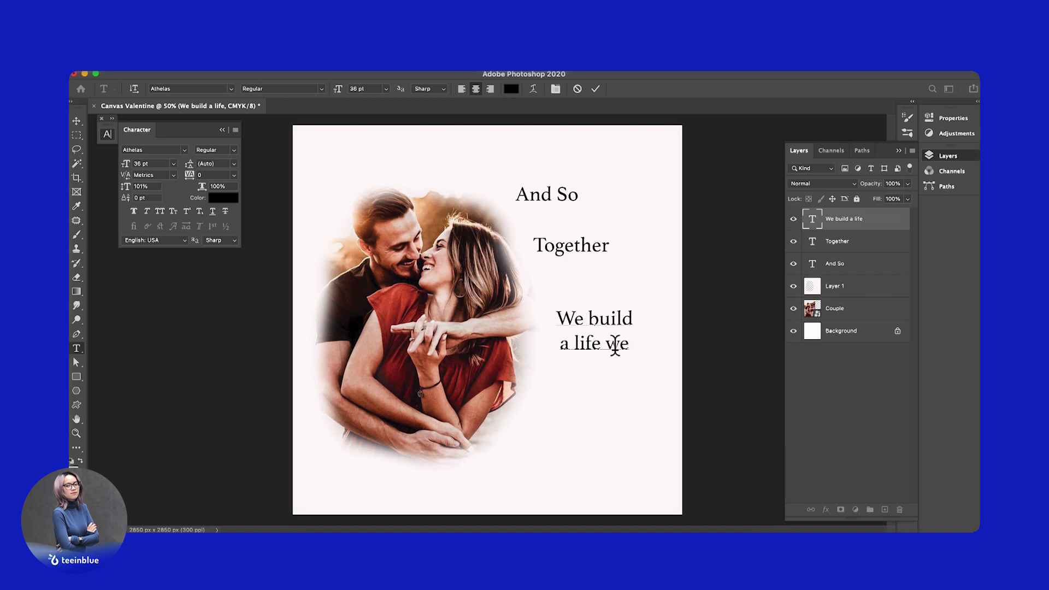
click(77, 120)
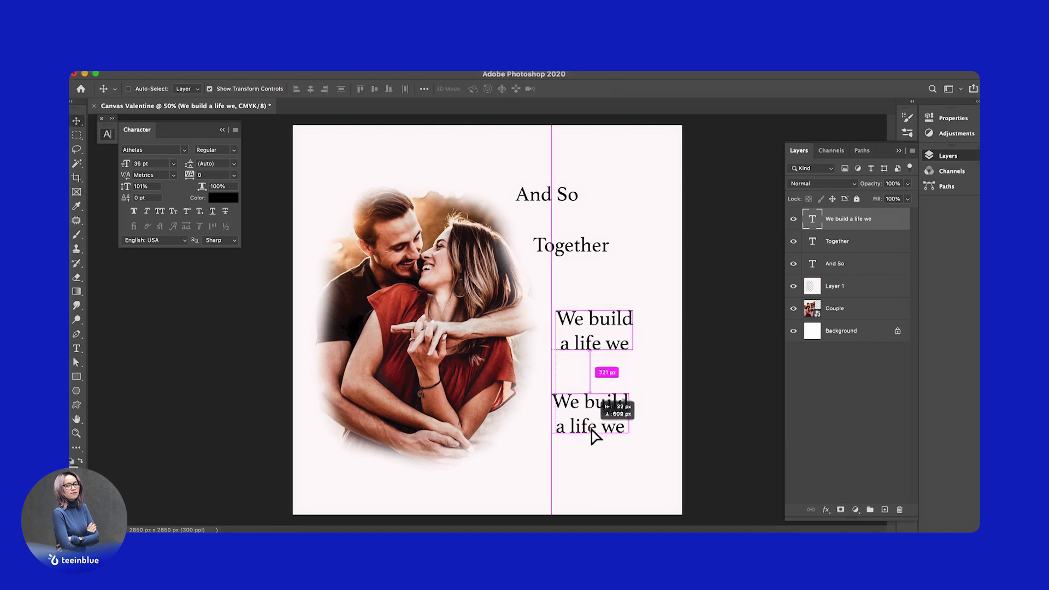
Duplicate the two-line text further down and reword it to 'Love'
drag(593, 437, 593, 436)
double_click(813, 219)
text(Love)
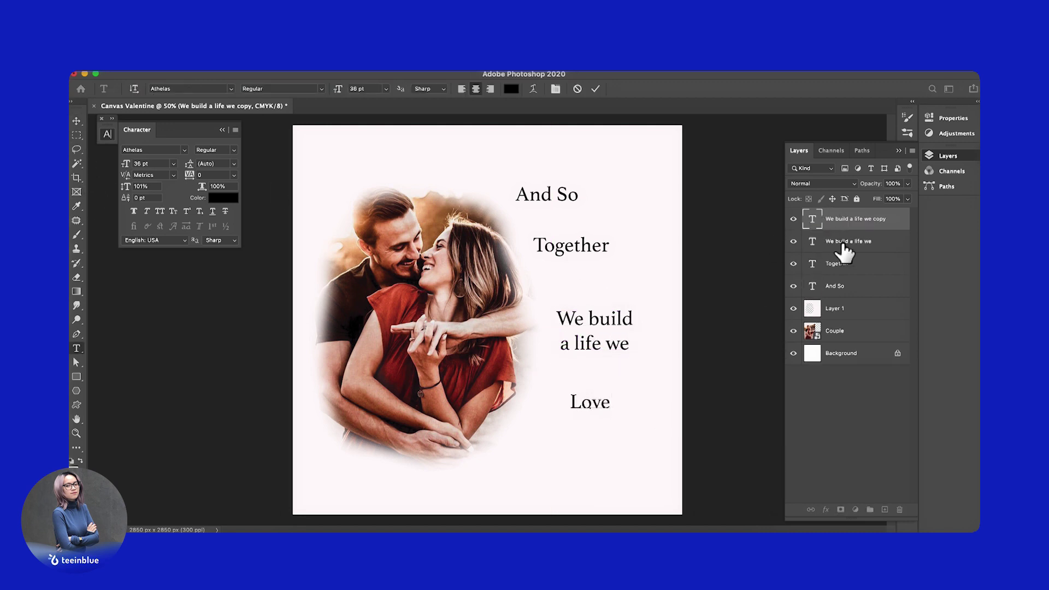
key(Escape)
key(v)
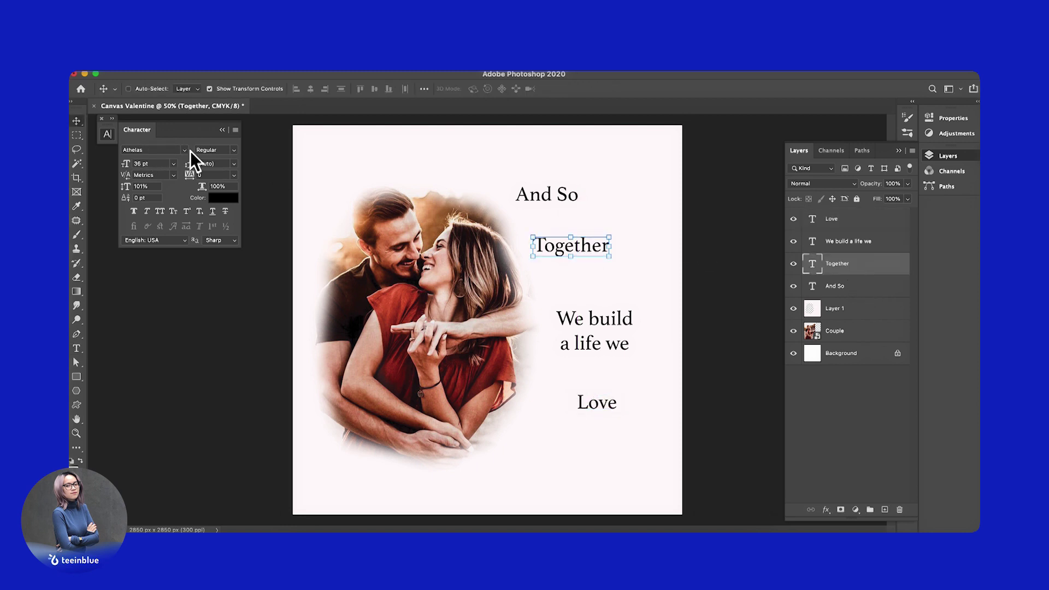
text(Playlist)
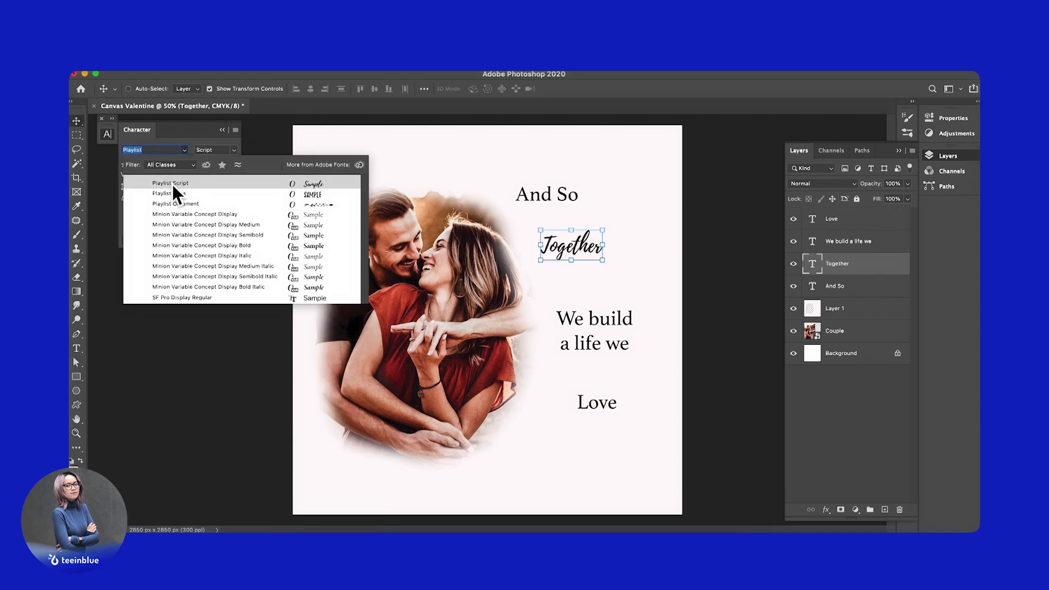
Set Together in Playlist Script, enlarge it, and move 'We build a life we' down-left
click(177, 189)
mouse_move(602, 264)
mouse_down()
mouse_move(667, 304)
mouse_move(596, 270)
mouse_up()
drag(648, 294, 671, 308)
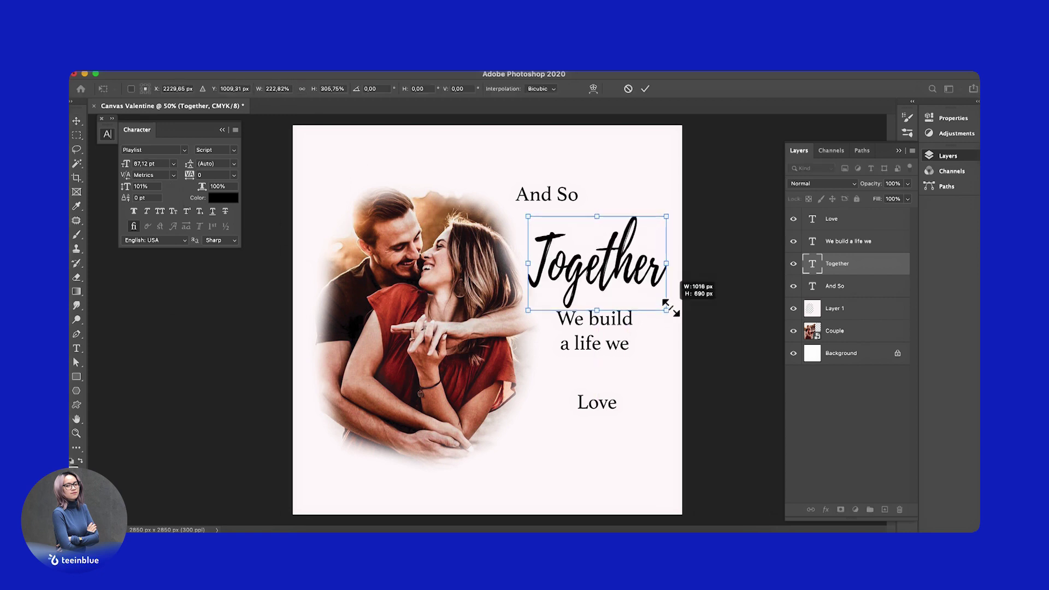
key(Return)
click(848, 241)
drag(612, 354, 562, 443)
Make Love 48 pt Playlist Script, scale it up and raise it slightly
click(853, 219)
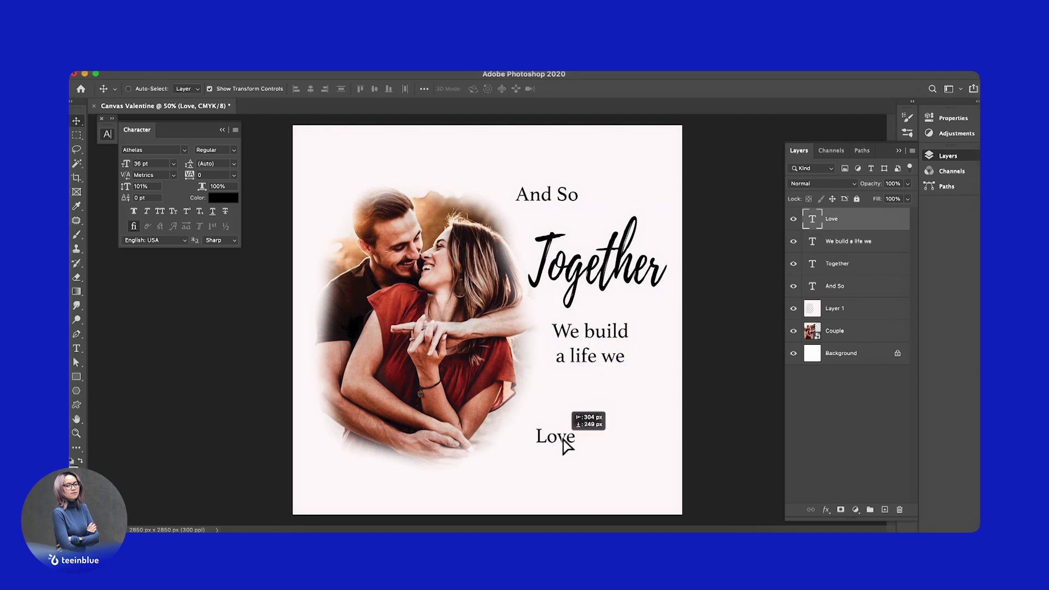
click(174, 164)
click(156, 314)
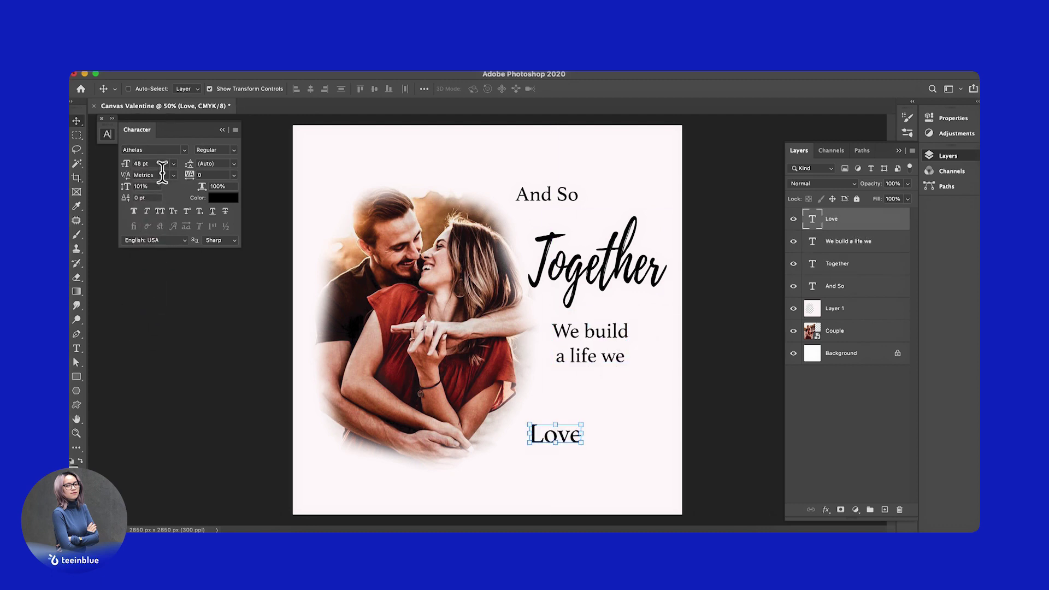
click(173, 164)
click(156, 150)
text(Playlist)
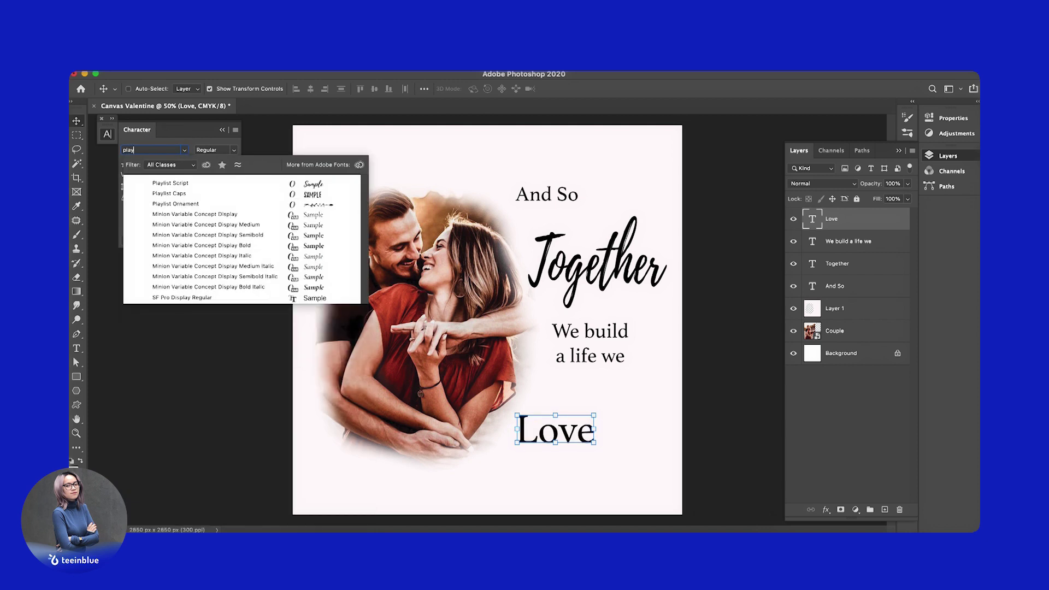
click(191, 182)
drag(592, 443, 659, 500)
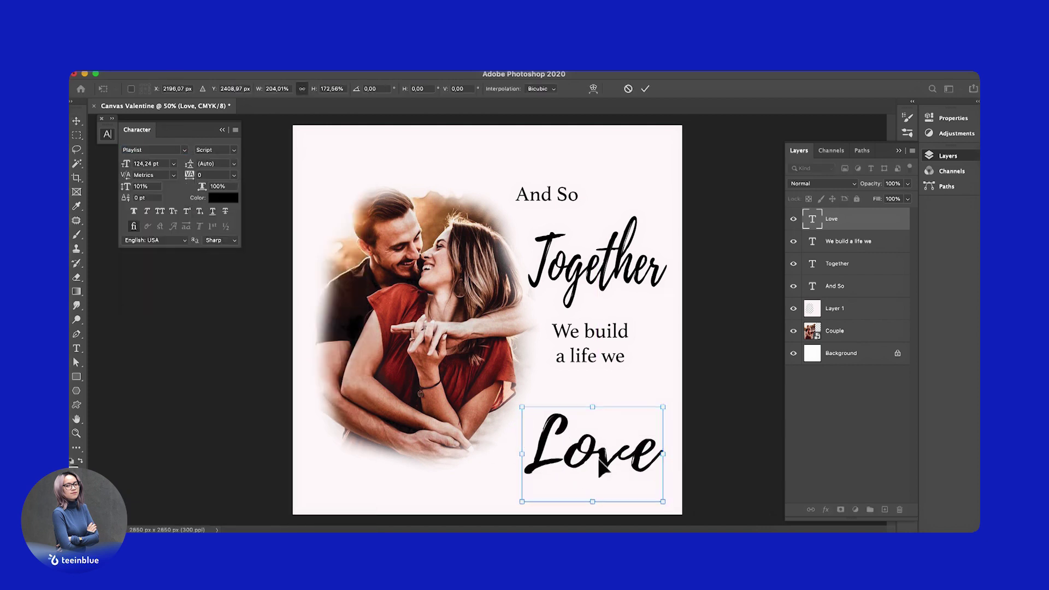
drag(597, 454, 597, 434)
key(Return)
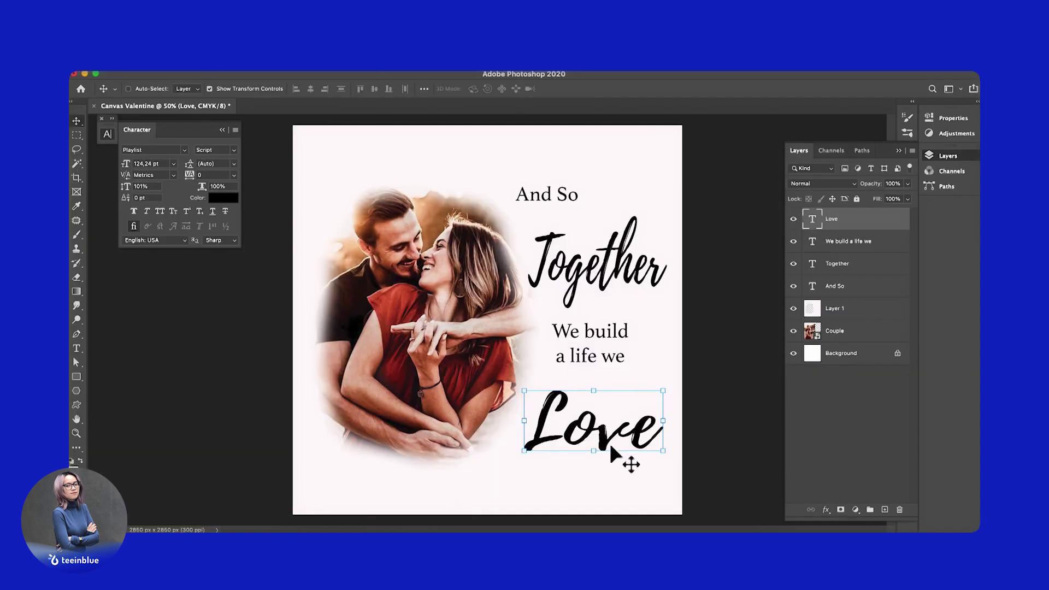
Nudge 'We build a life we' right and enlarge the And So text
click(848, 241)
drag(614, 369, 622, 368)
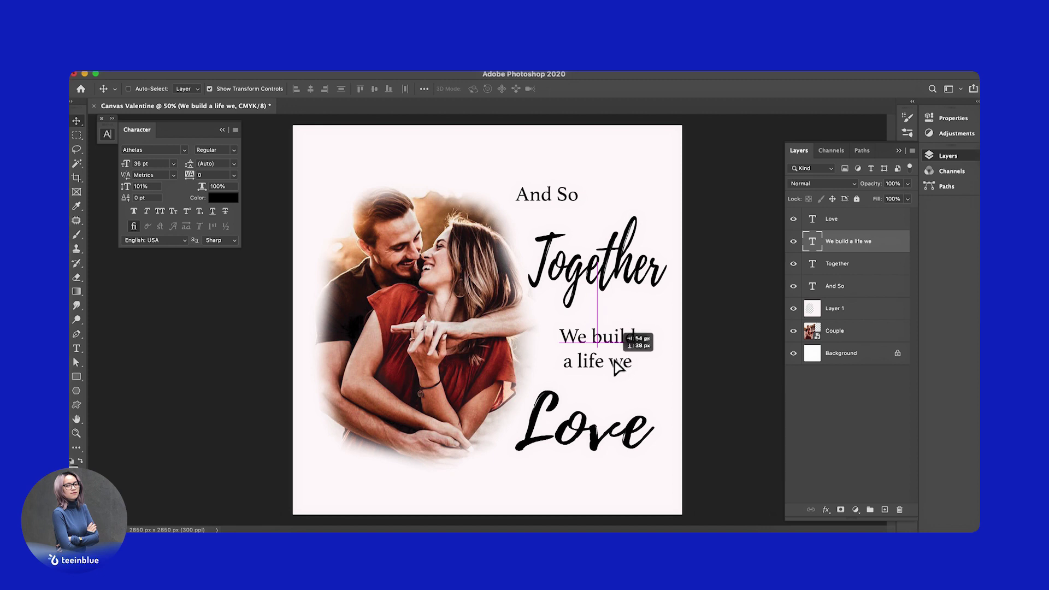
click(840, 293)
drag(580, 185, 603, 170)
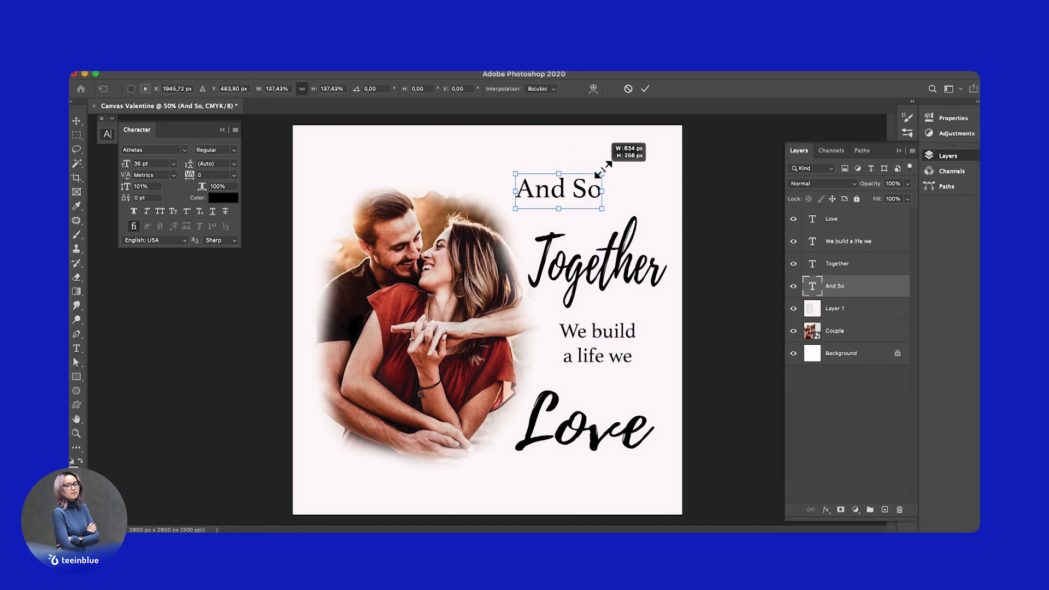
key(Return)
Place heart.png, shrunk, beside the And So text
click(161, 76)
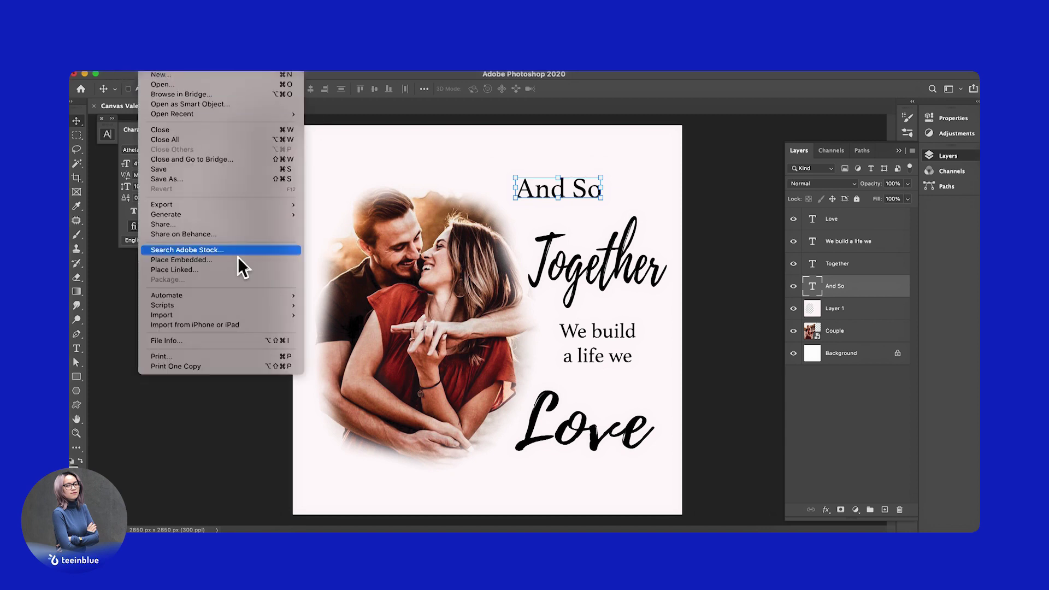
click(210, 260)
click(346, 168)
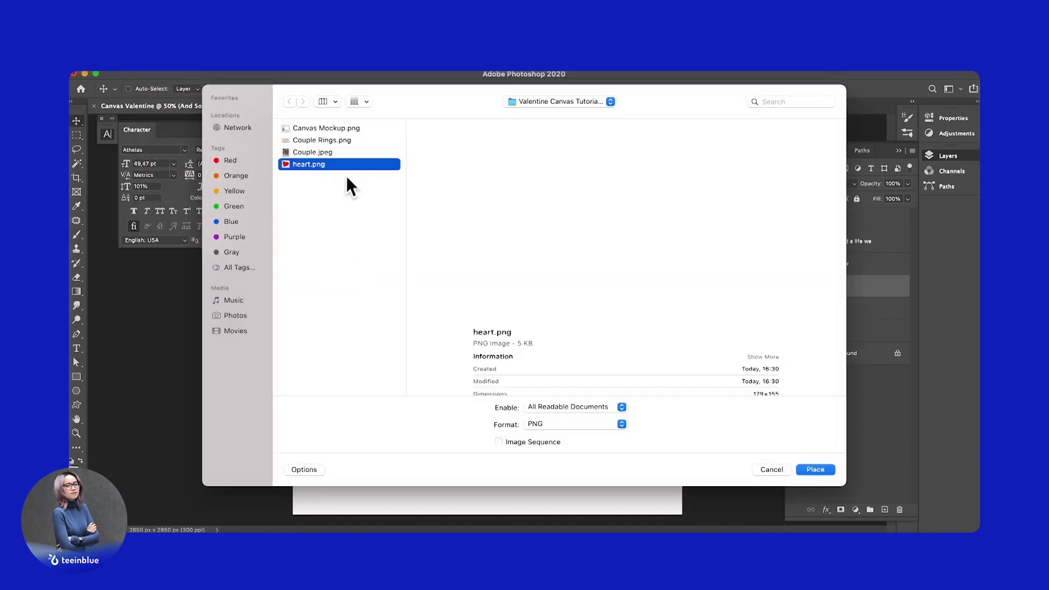
click(815, 469)
mouse_move(526, 284)
mouse_down()
mouse_move(476, 332)
mouse_move(639, 180)
mouse_move(632, 398)
mouse_move(644, 382)
mouse_move(623, 390)
mouse_up()
key(Return)
Duplicate the heart as a smaller copy rotated 90° counterclockwise
key(ctrl+t)
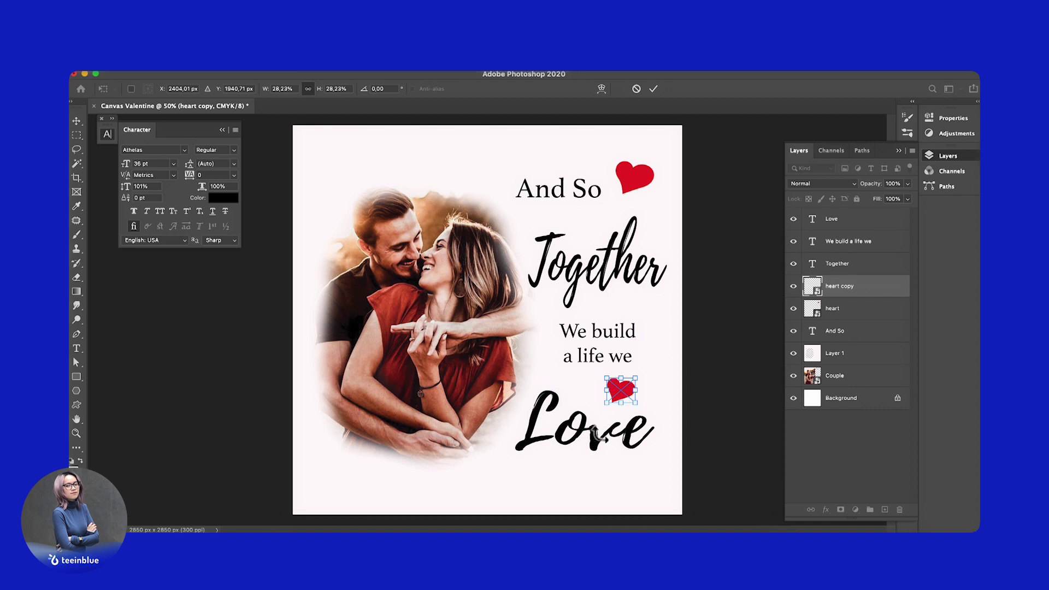
drag(634, 377, 631, 382)
right_click(628, 394)
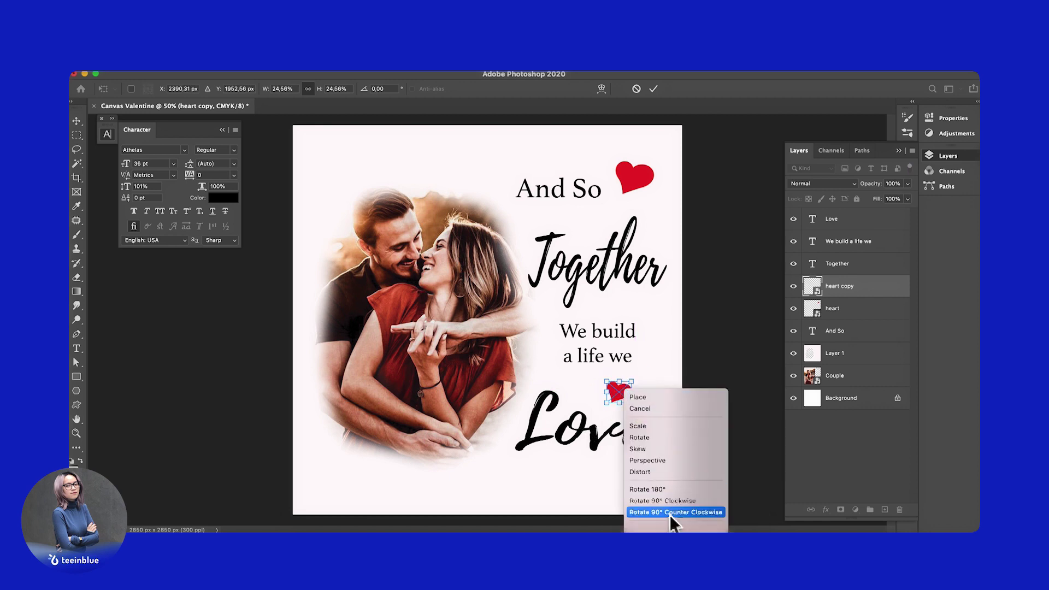
click(658, 514)
key(Return)
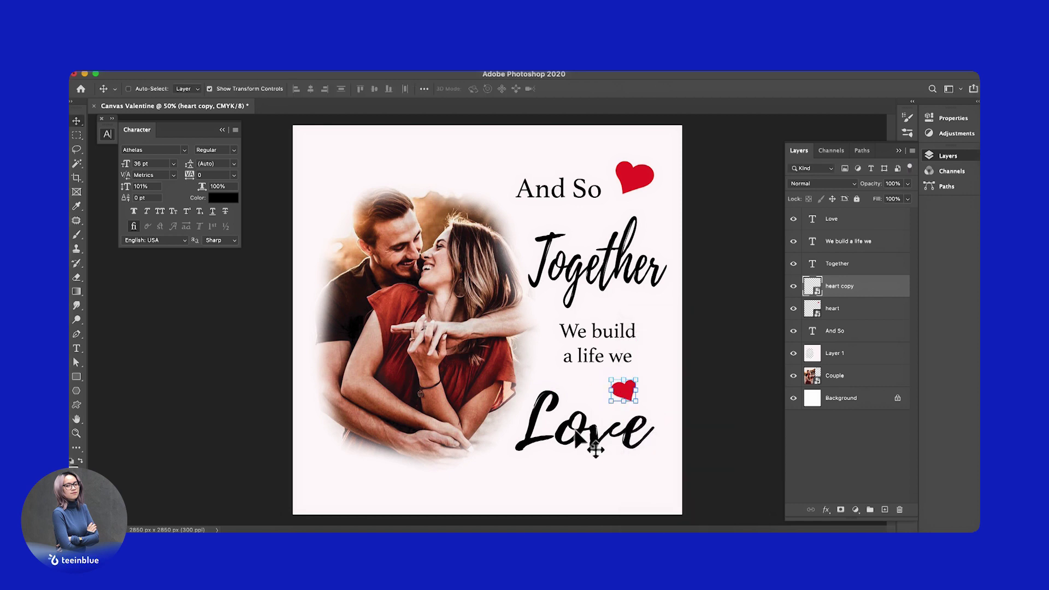
Reposition Love beneath the small heart and fine-tune both hearts' positions
click(832, 220)
drag(597, 427, 598, 436)
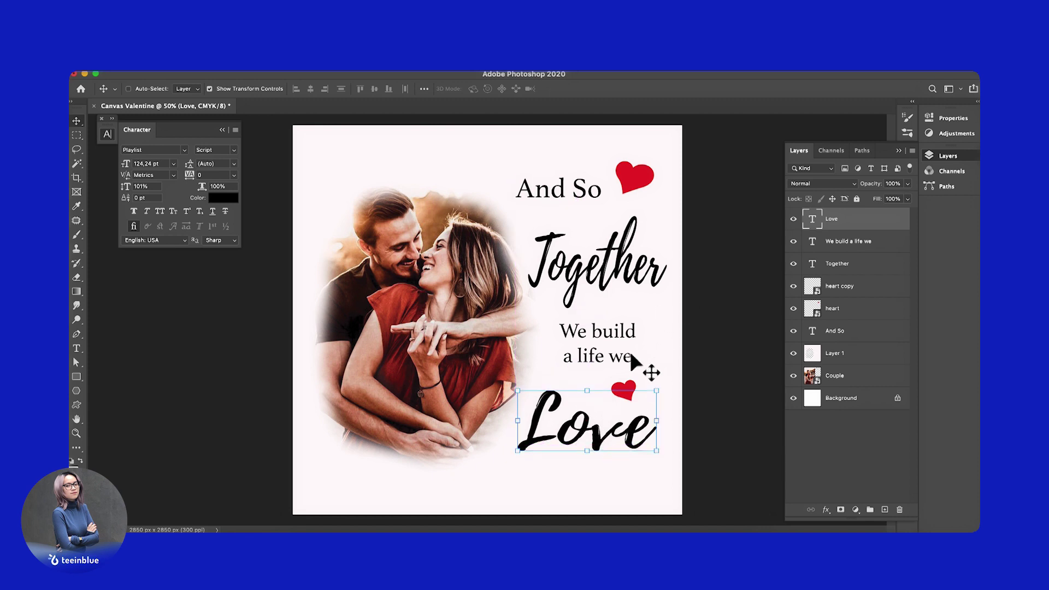
click(595, 438)
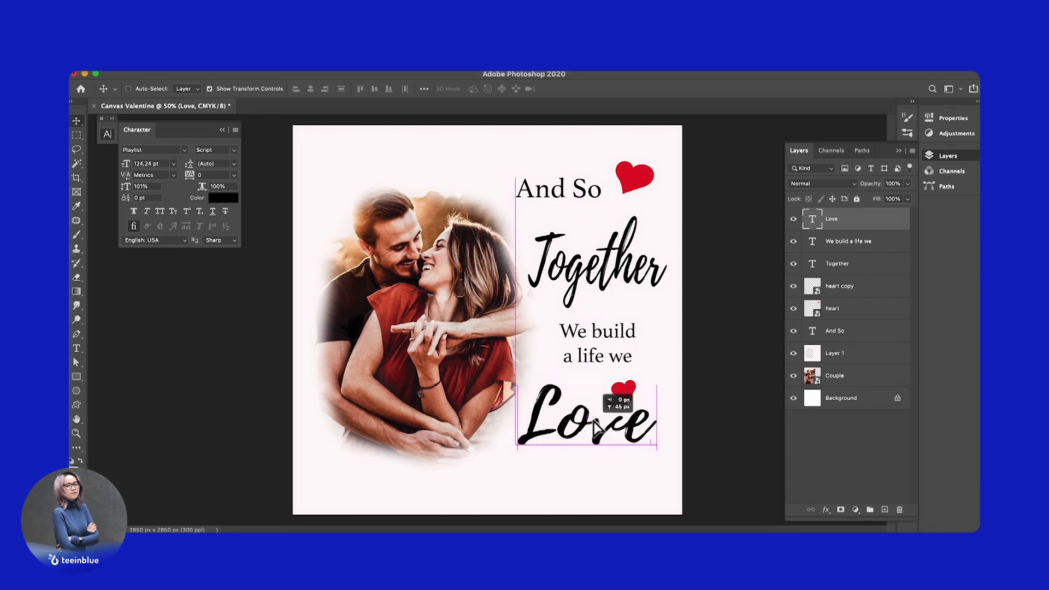
click(836, 310)
drag(639, 182, 641, 176)
click(811, 288)
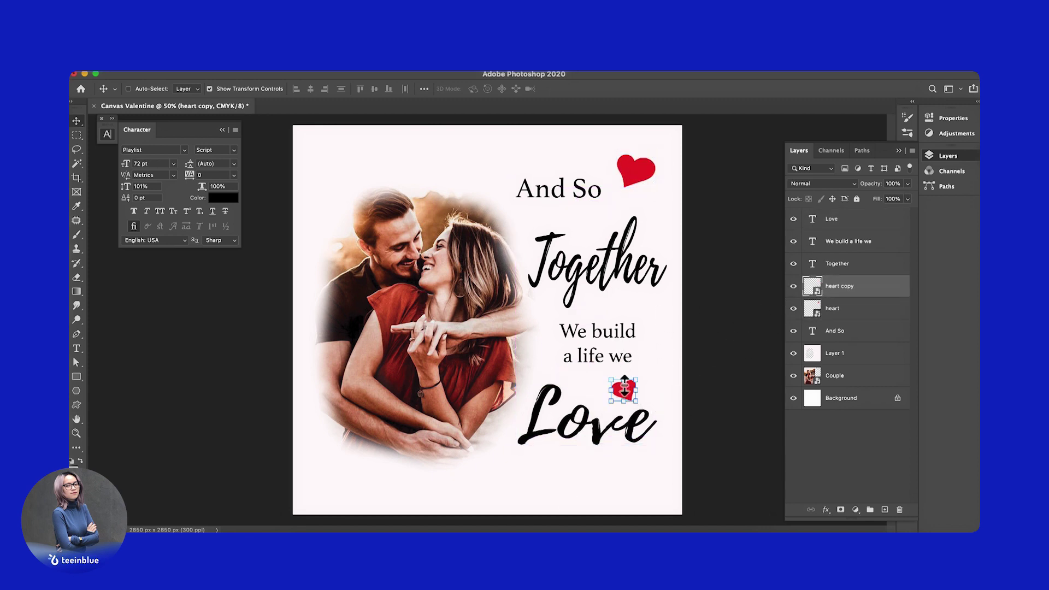
drag(629, 395, 627, 395)
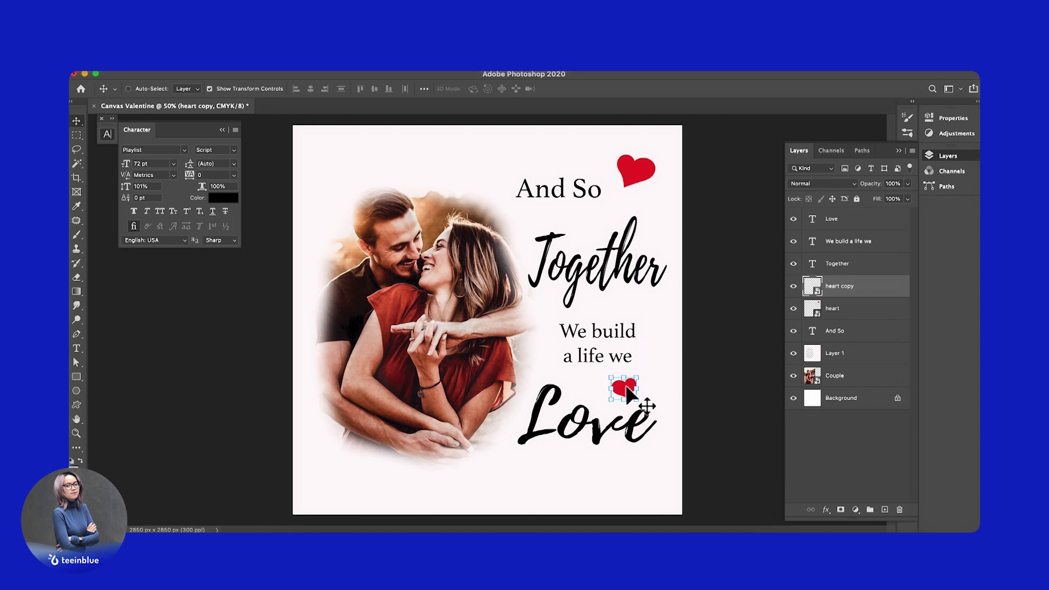
click(155, 74)
click(202, 261)
Place Couple Rings.png, shrunk, below the Love text
click(335, 141)
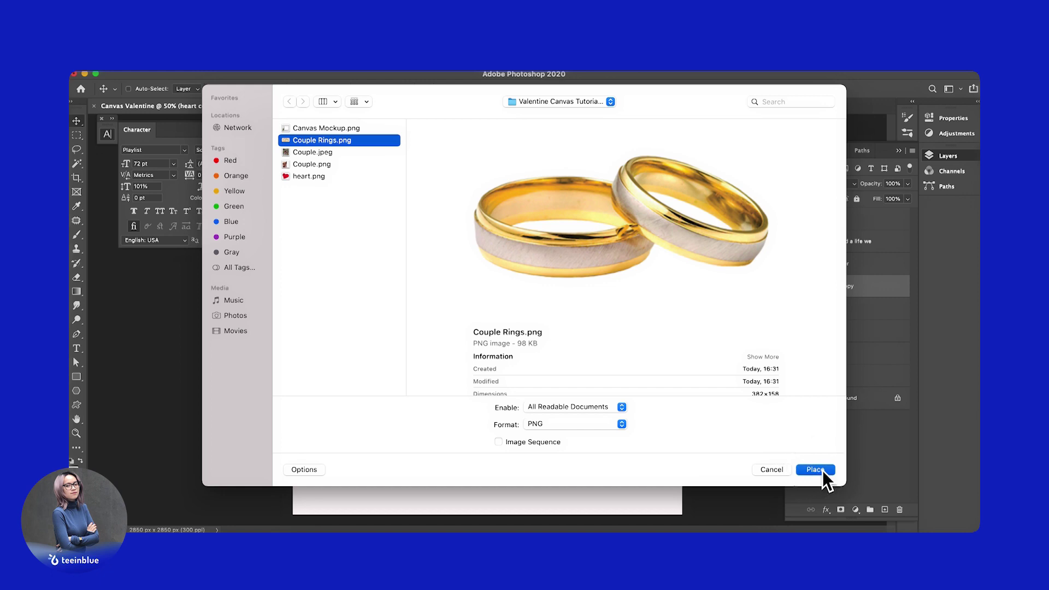
click(823, 470)
mouse_move(596, 280)
mouse_down()
mouse_move(418, 351)
mouse_move(593, 469)
mouse_up()
key(Return)
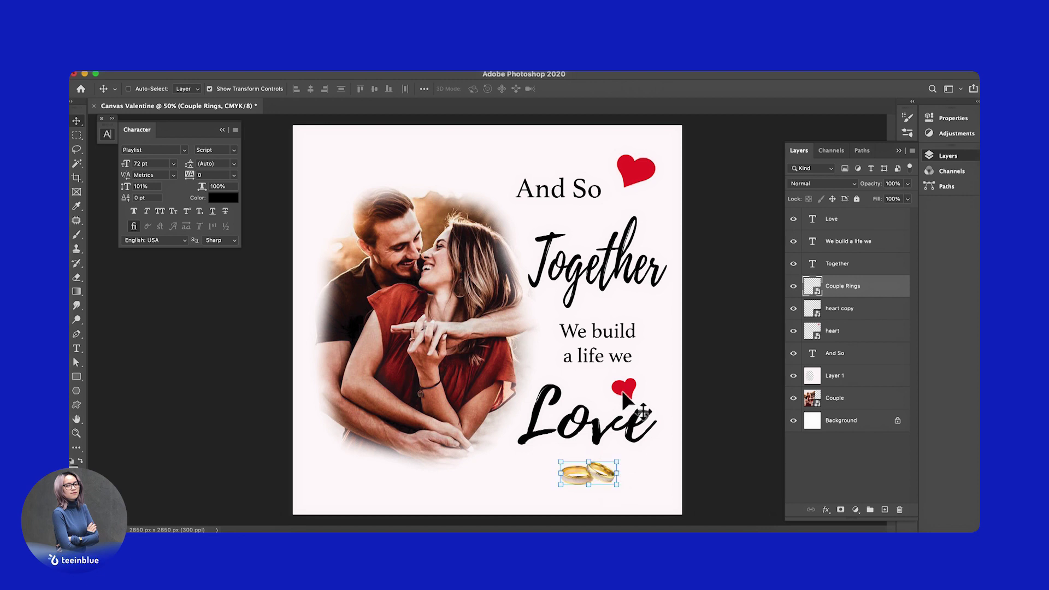
Move the text, hearts and rings up together as a group
click(853, 356)
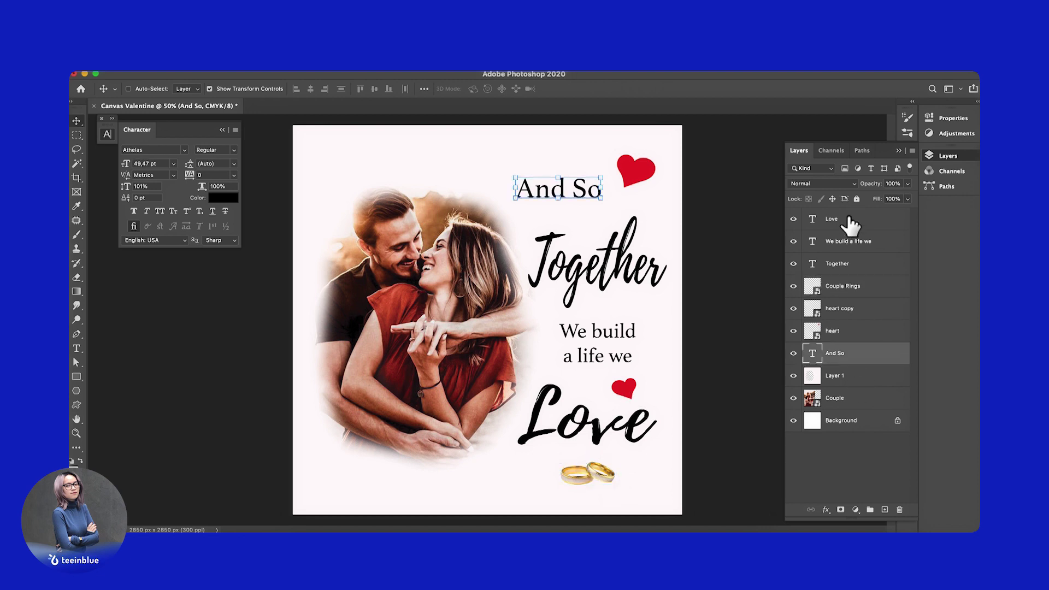
shift+click(850, 220)
drag(606, 364, 590, 347)
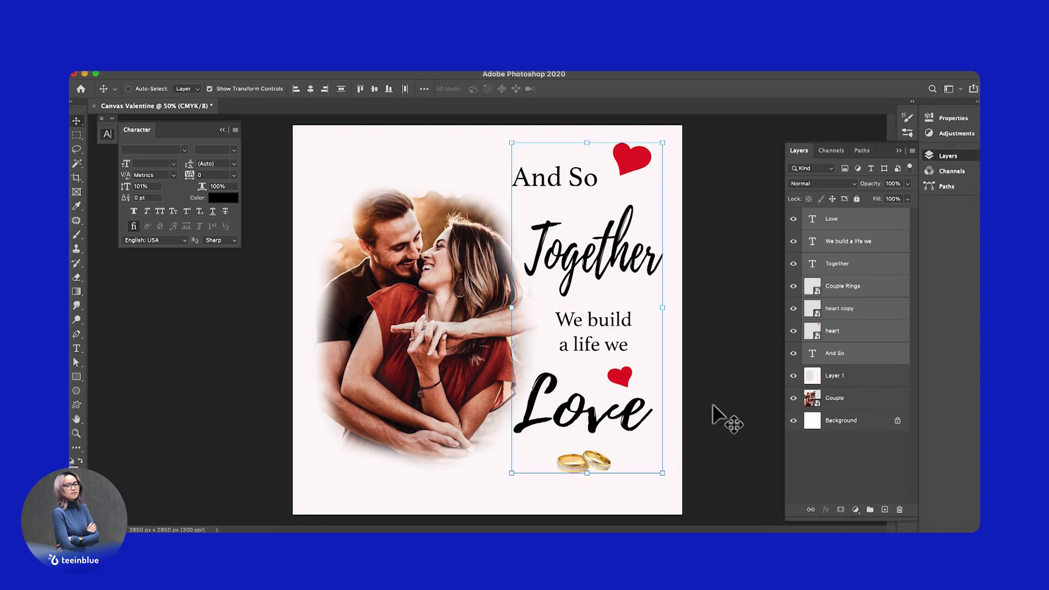
click(864, 359)
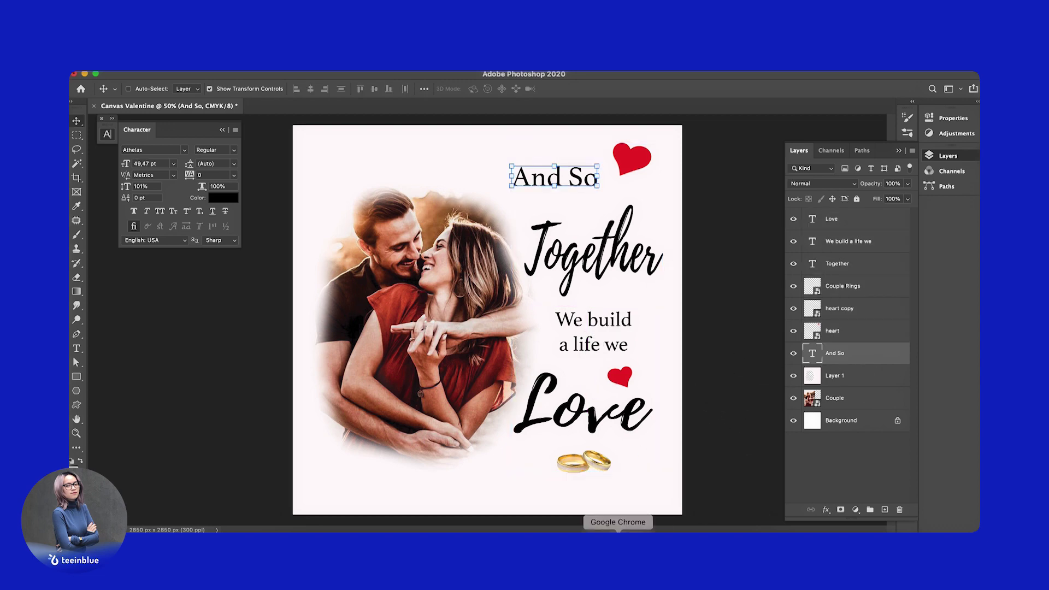
Save the design as Canvas Valentine.psd
click(618, 540)
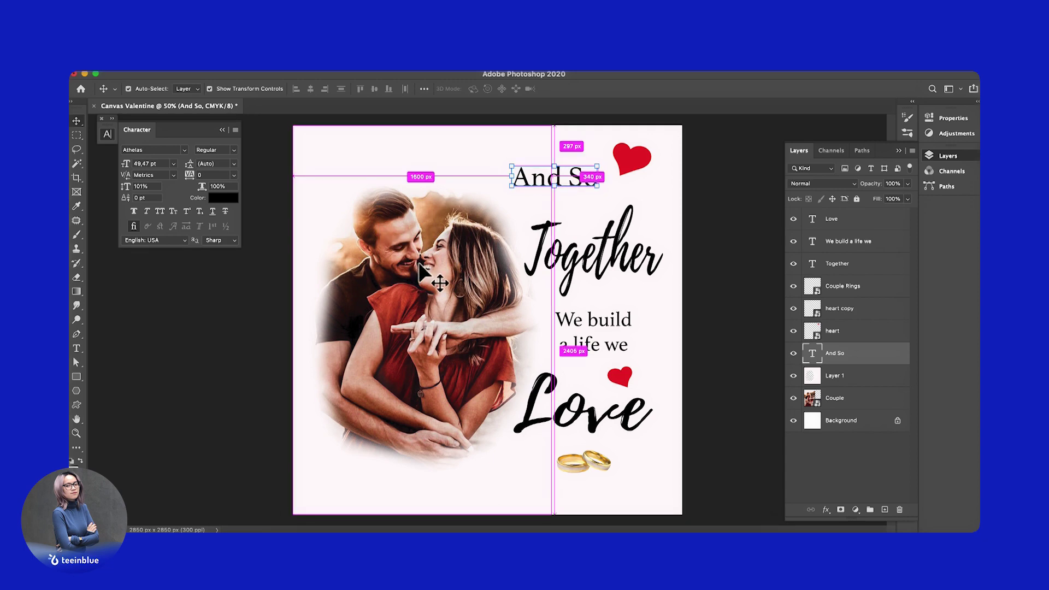
key(super+s)
click(740, 461)
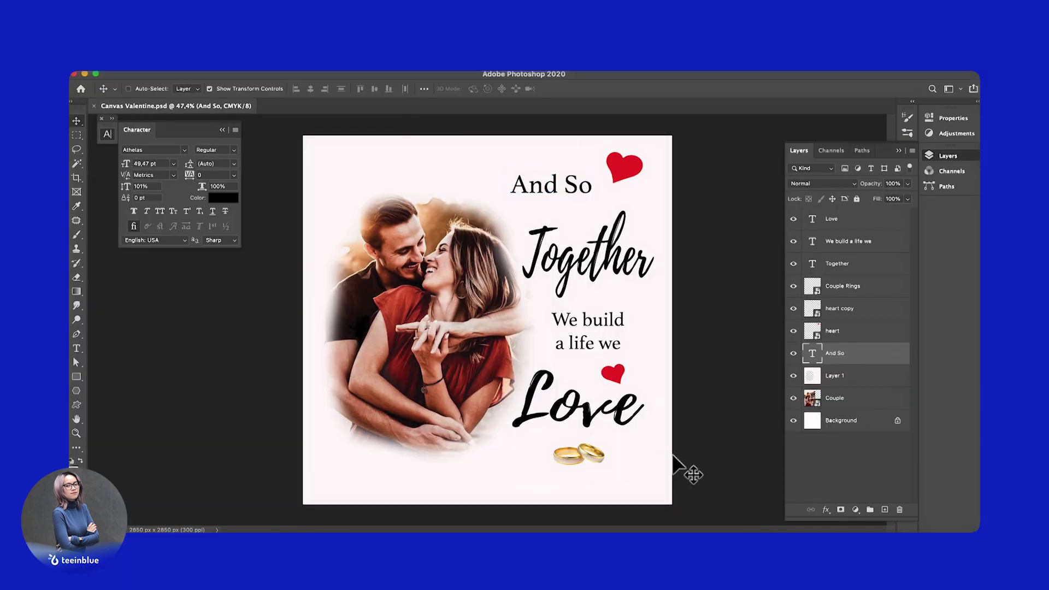
Upload Canvas Valentine.psd as a new 2850×2850 artwork named 'Canvas Valentine'
click(618, 529)
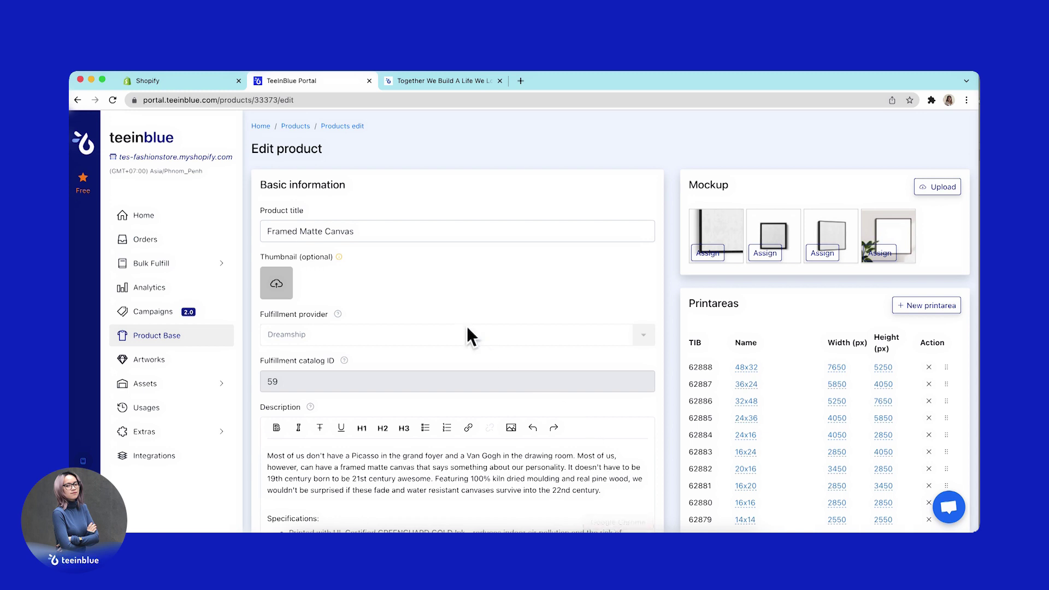
click(165, 362)
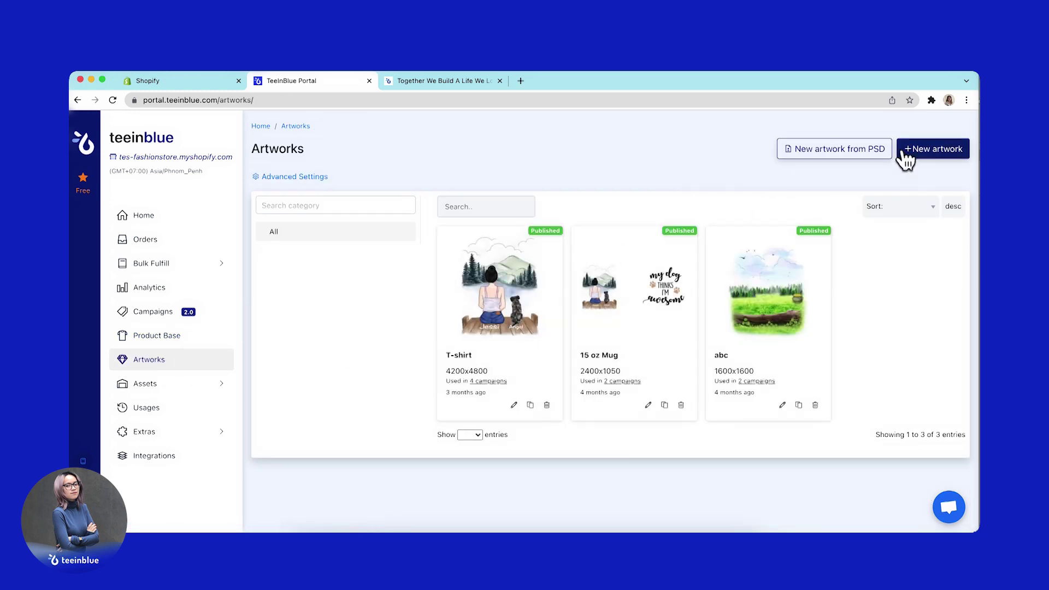
click(867, 153)
click(677, 225)
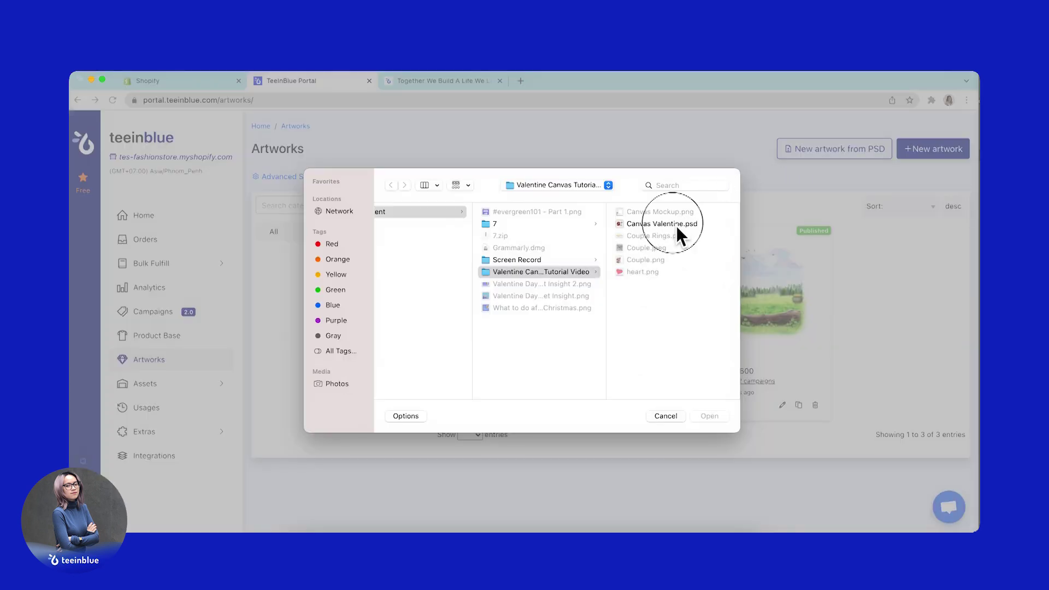
click(718, 416)
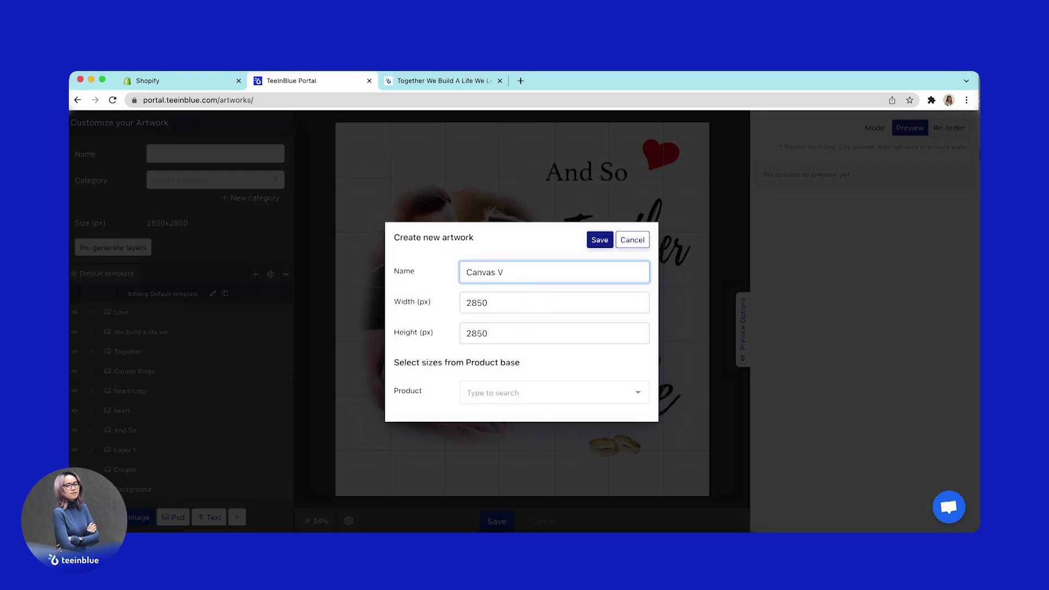
Save the imported artwork and inspect its Together, And So, 'We build a life we' and Love text layers
click(600, 245)
click(643, 249)
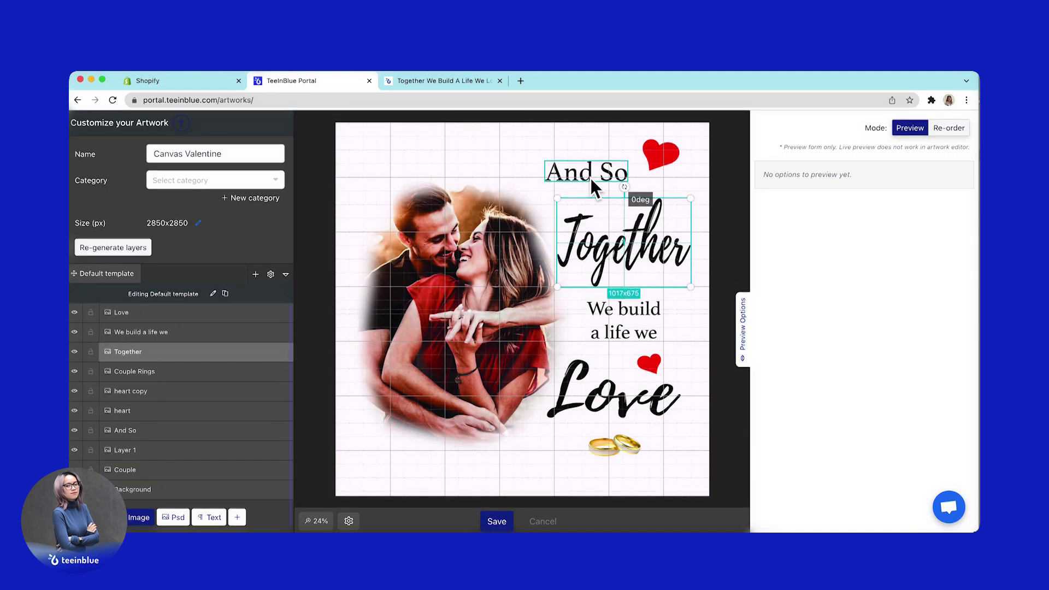
click(593, 176)
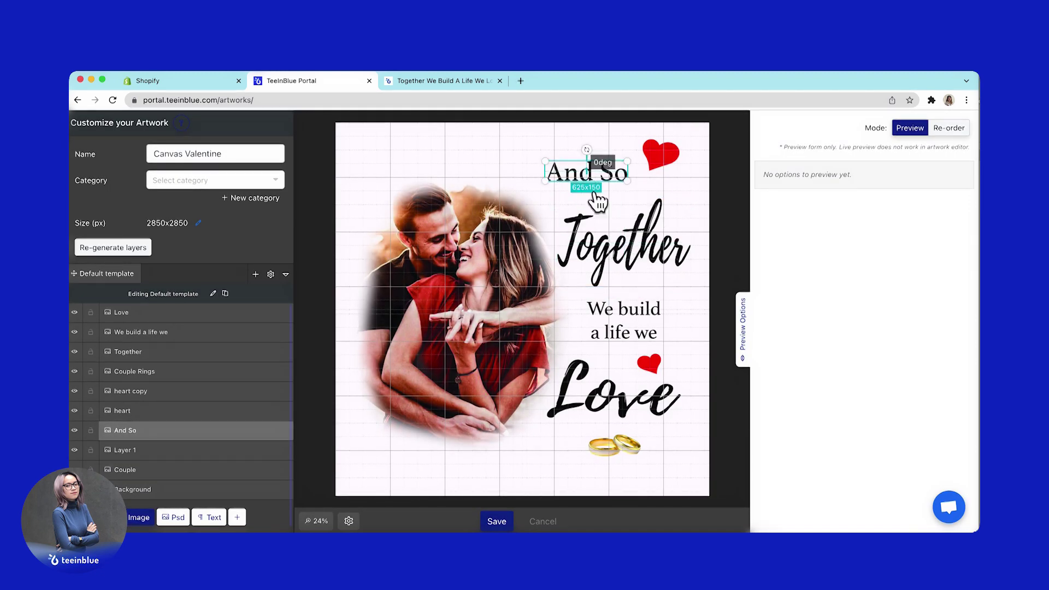
click(619, 250)
click(627, 342)
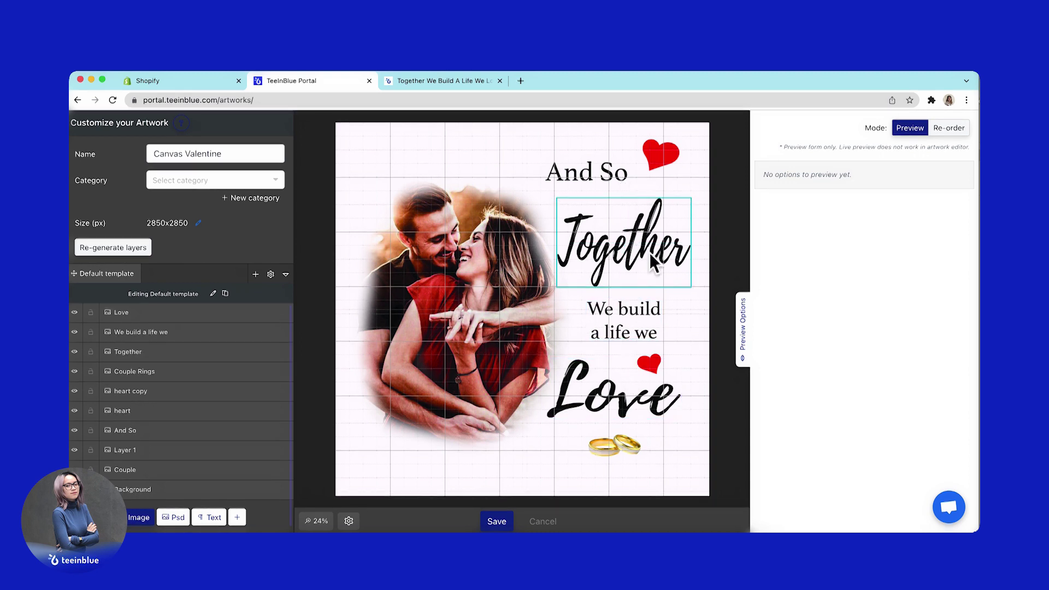
click(650, 253)
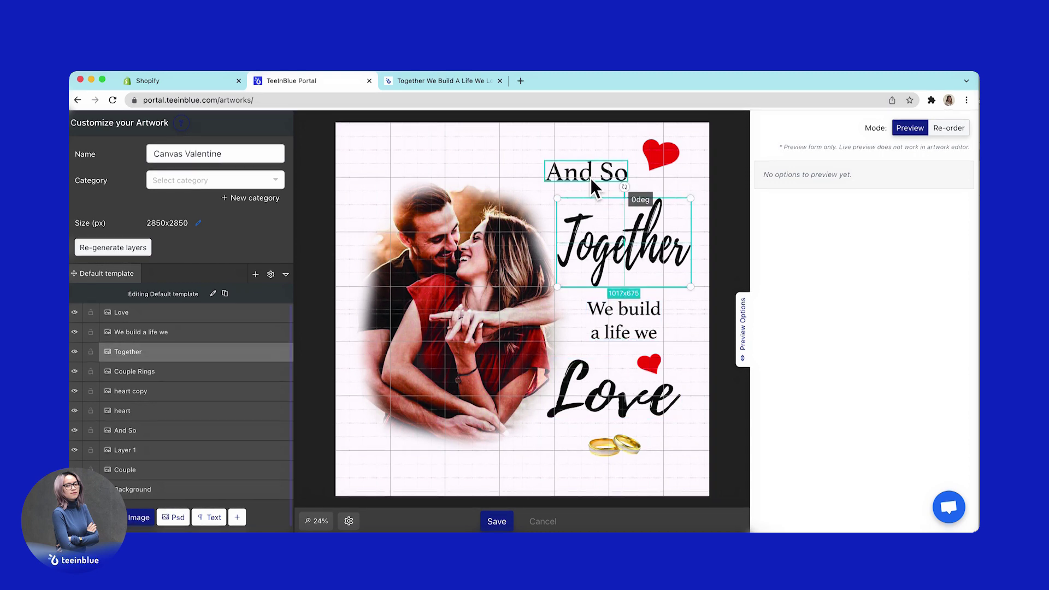
click(592, 179)
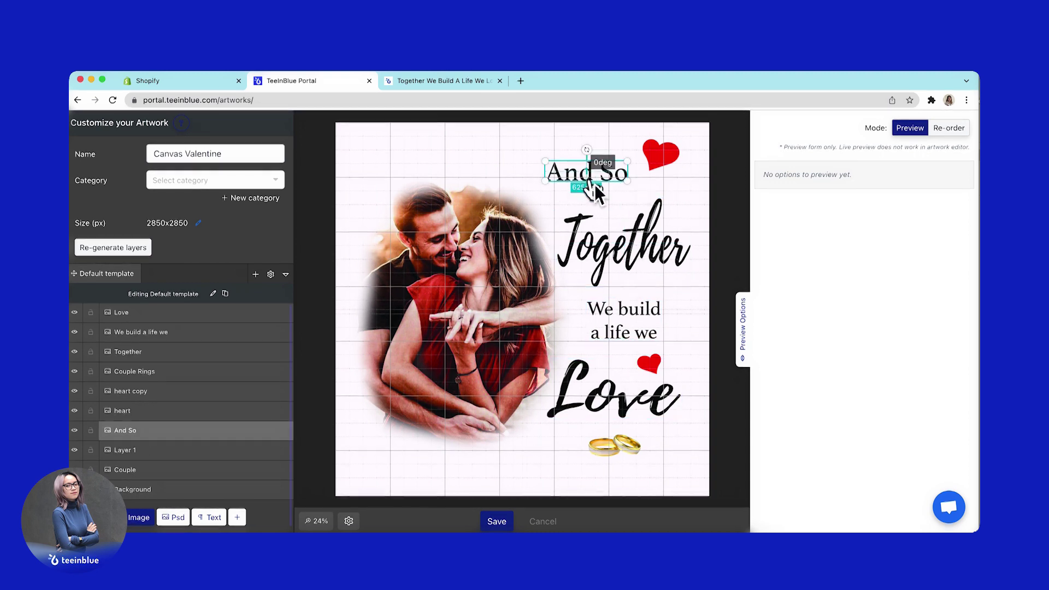
click(620, 250)
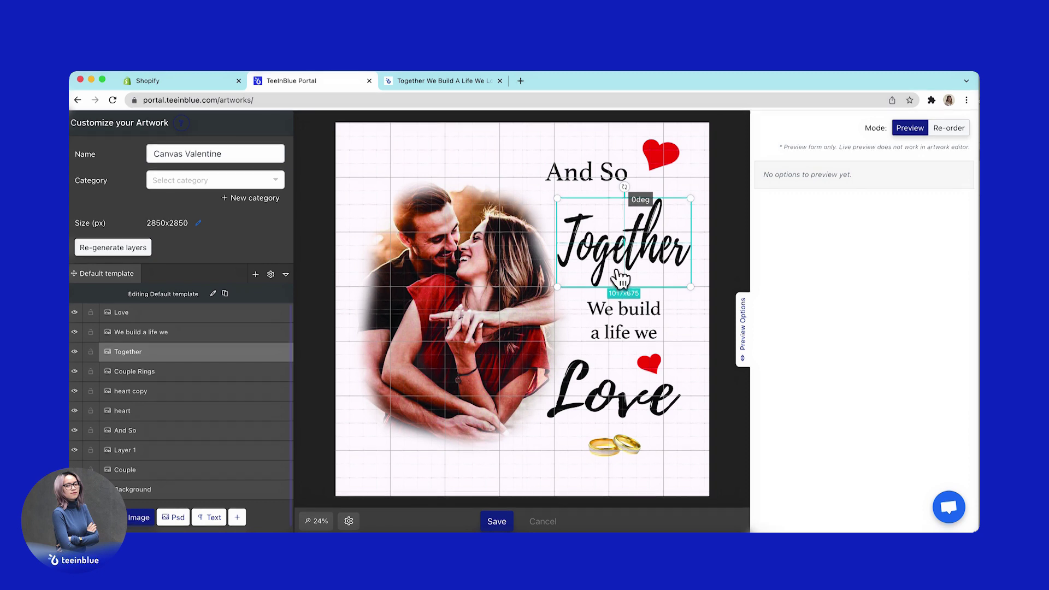
click(621, 334)
click(591, 405)
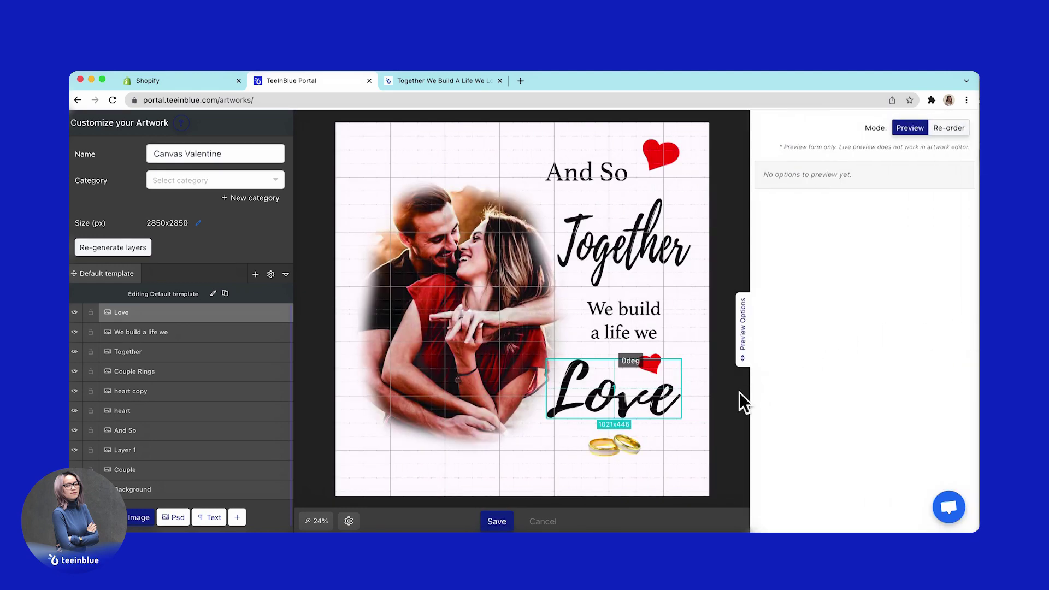
Compare with the live Shopify product page, then open the Couple layer's personalization options
click(461, 304)
click(445, 81)
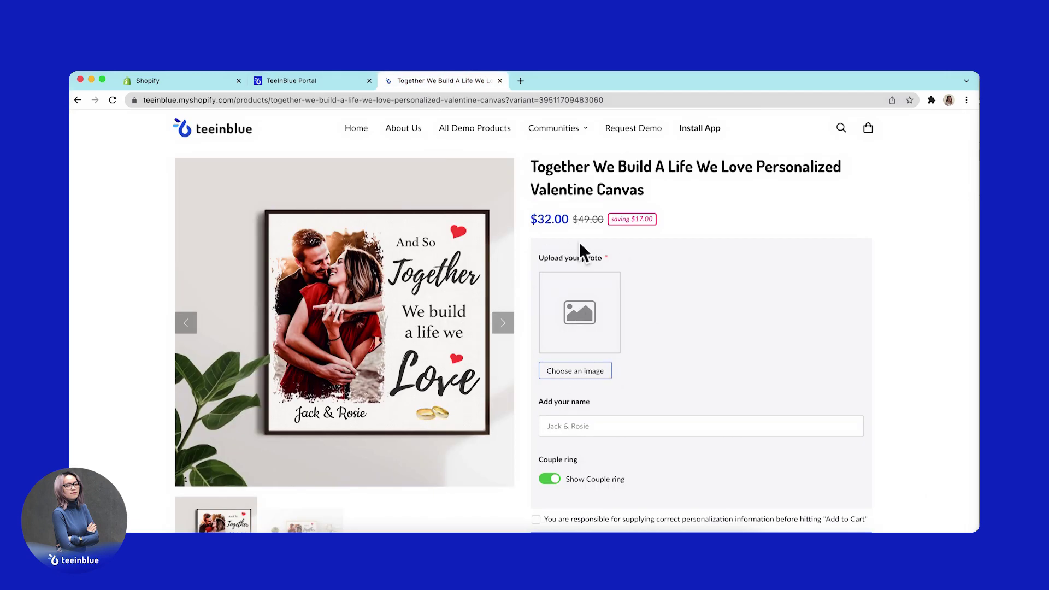
click(319, 82)
mouse_move(180, 450)
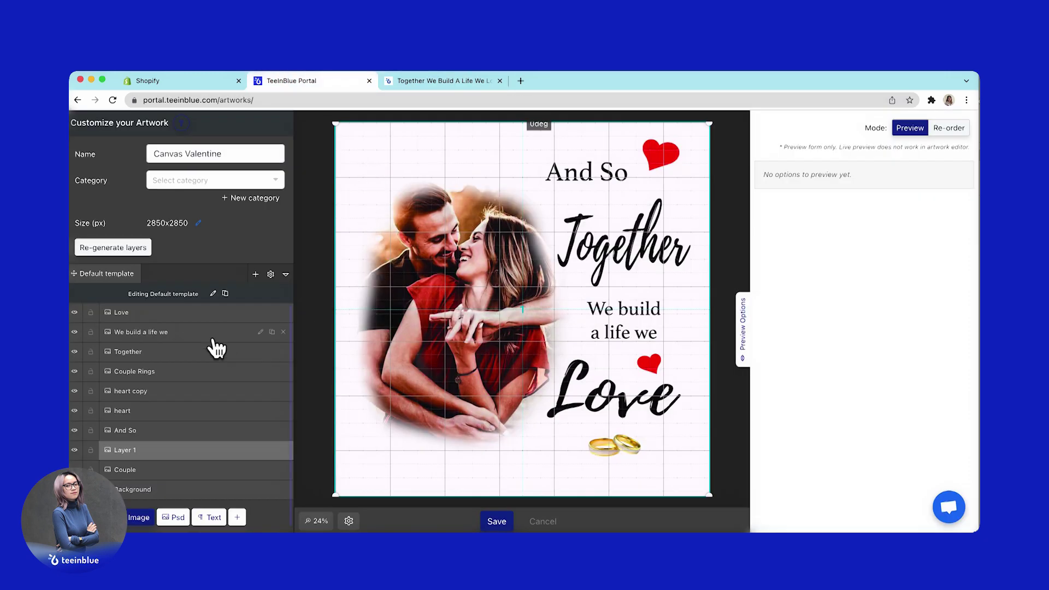
click(138, 472)
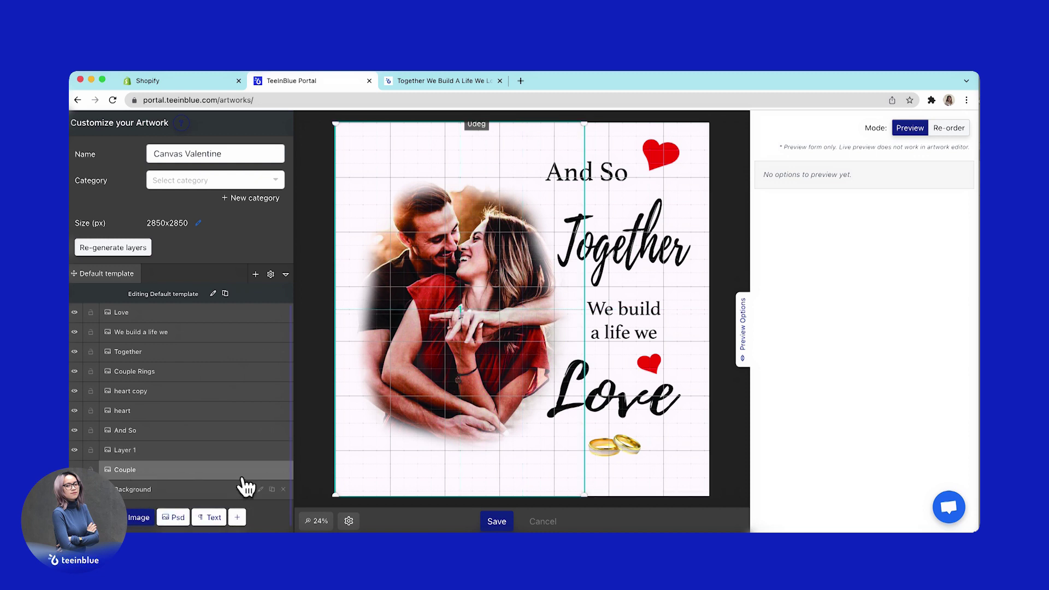
click(262, 472)
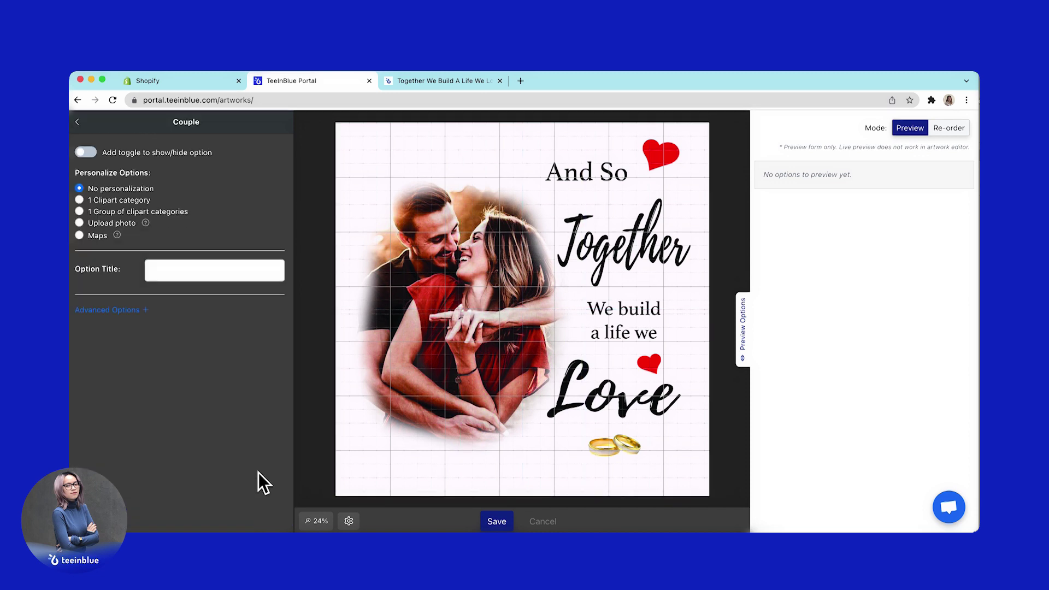
Make Couple a required 'Upload your photo' option shown at checkout, then go back
click(104, 224)
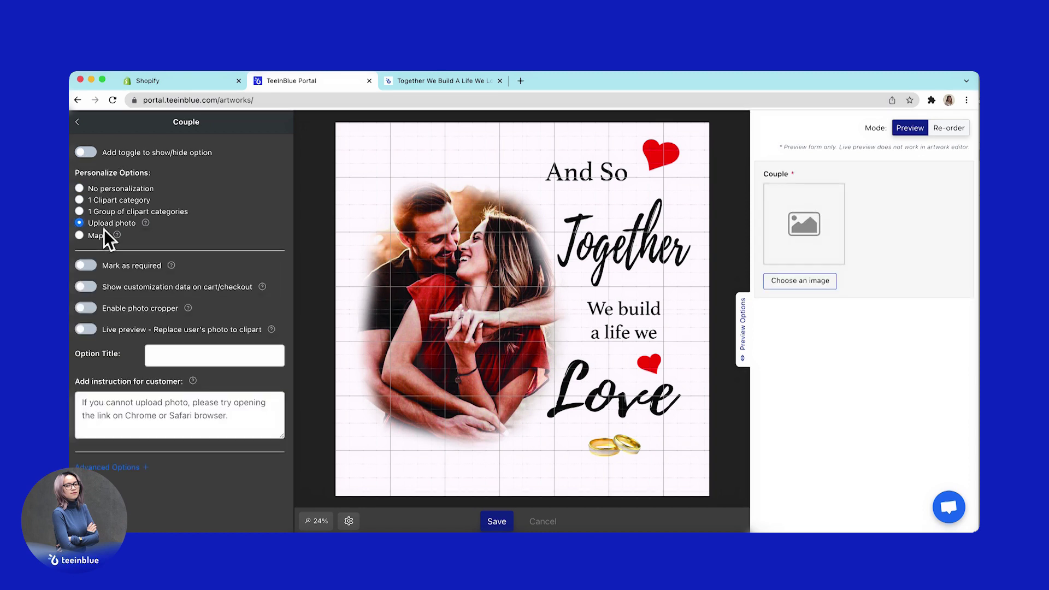
click(86, 268)
click(244, 357)
text(Upload your photo)
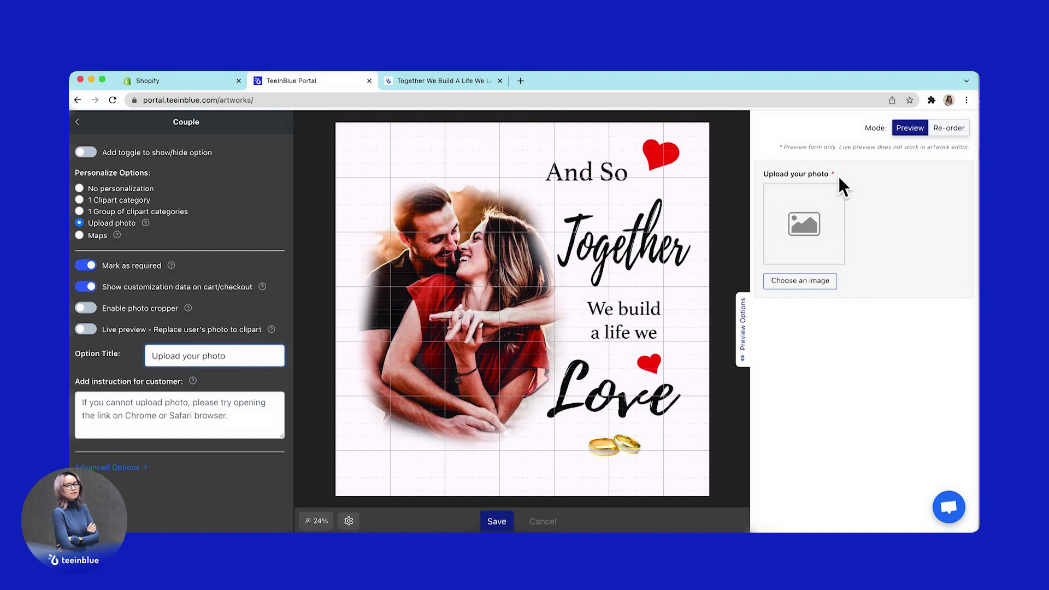
click(80, 124)
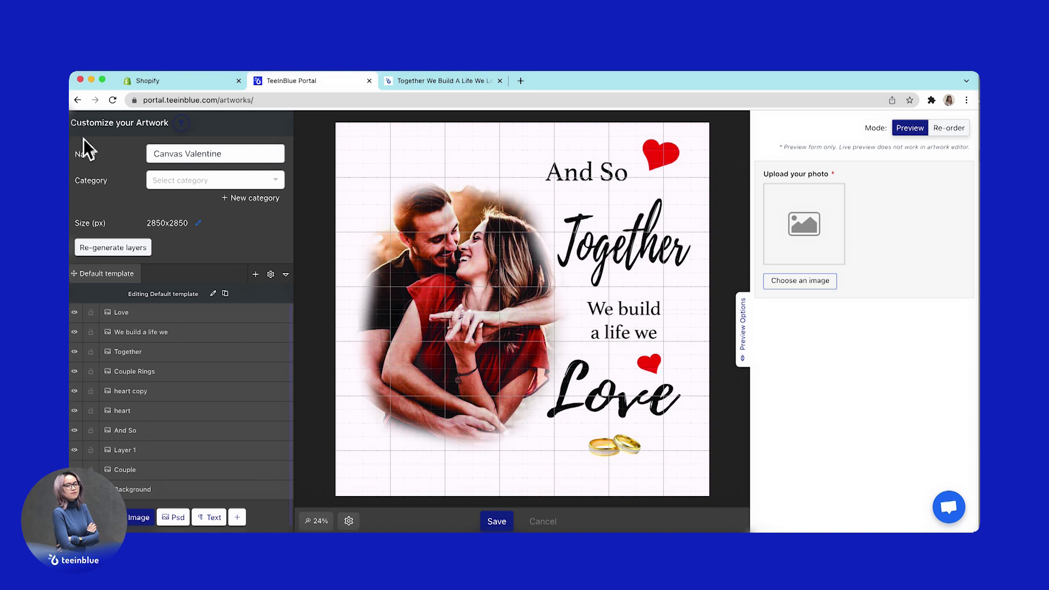
Give Couple Rings a show/hide toggle, shown by default, and check the Shopify page
click(162, 374)
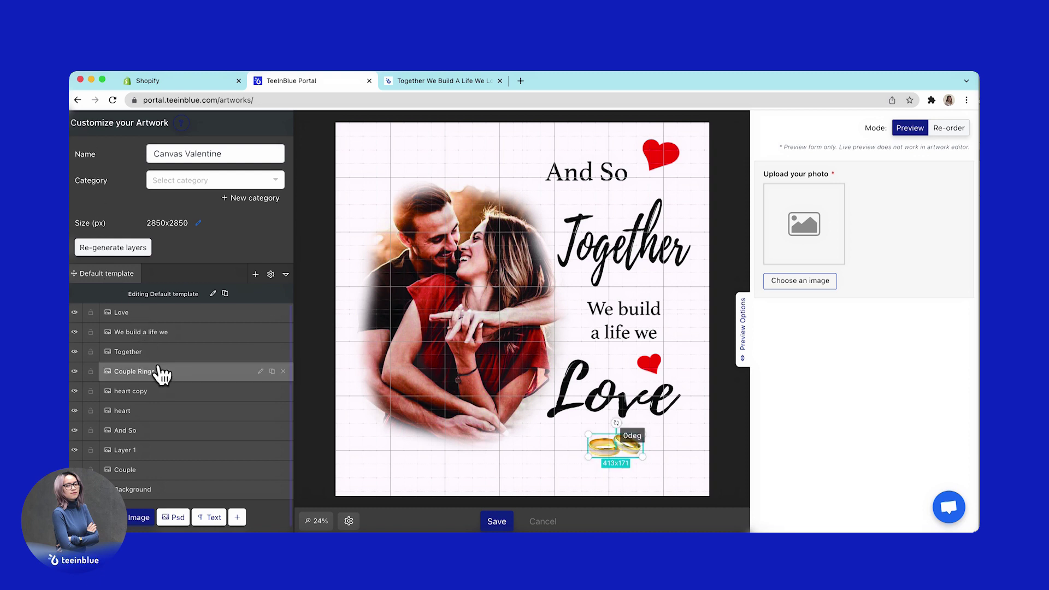
click(262, 371)
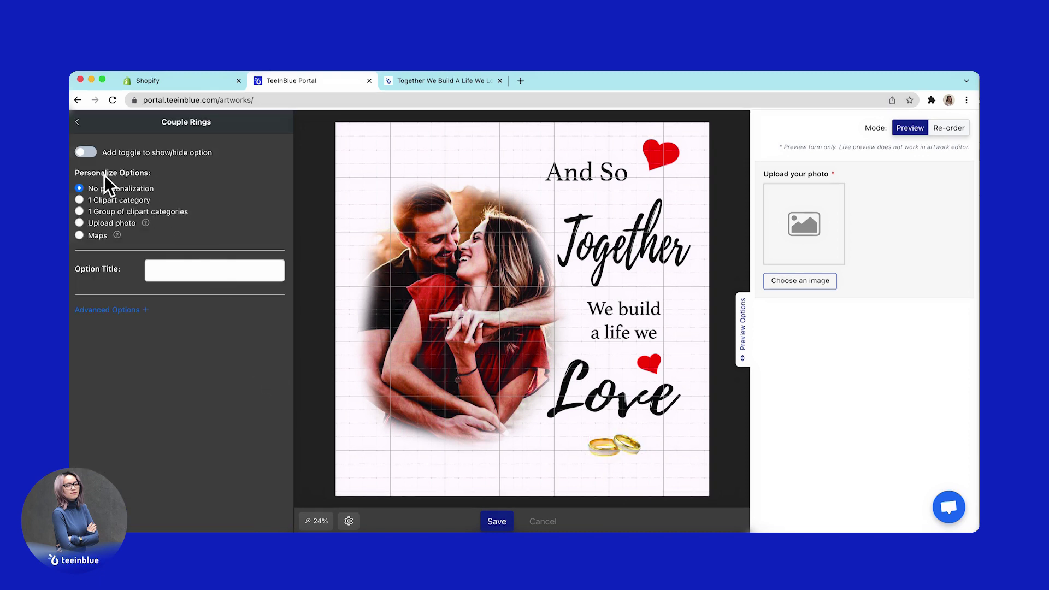
click(86, 154)
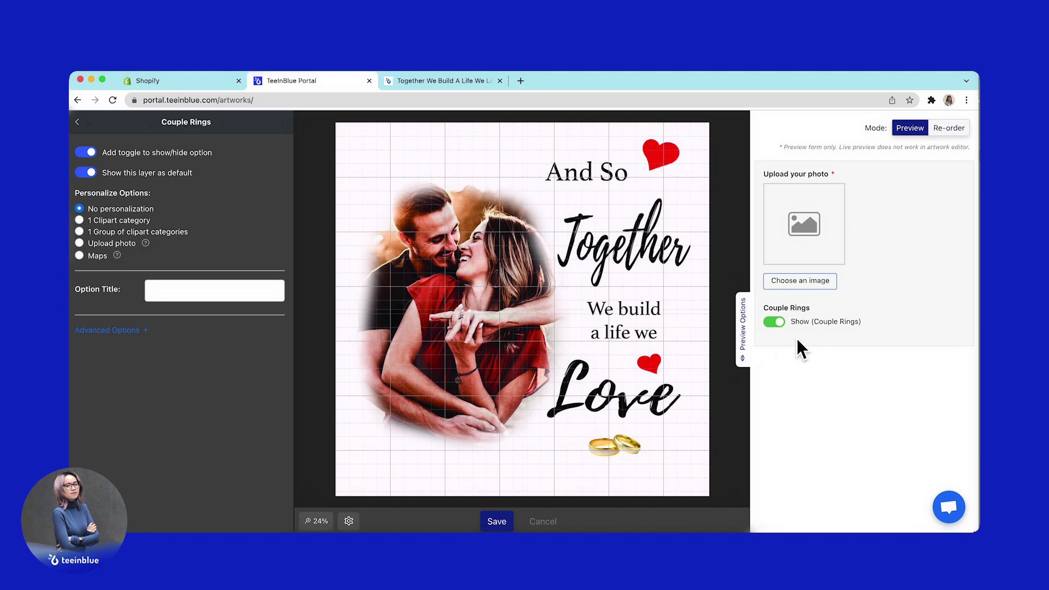
click(77, 123)
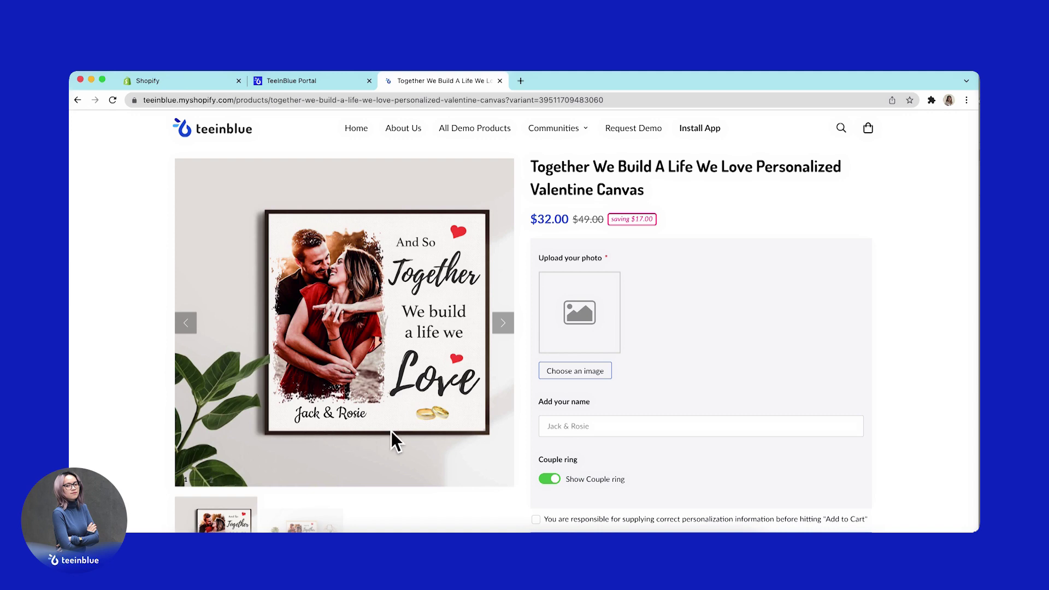
click(275, 79)
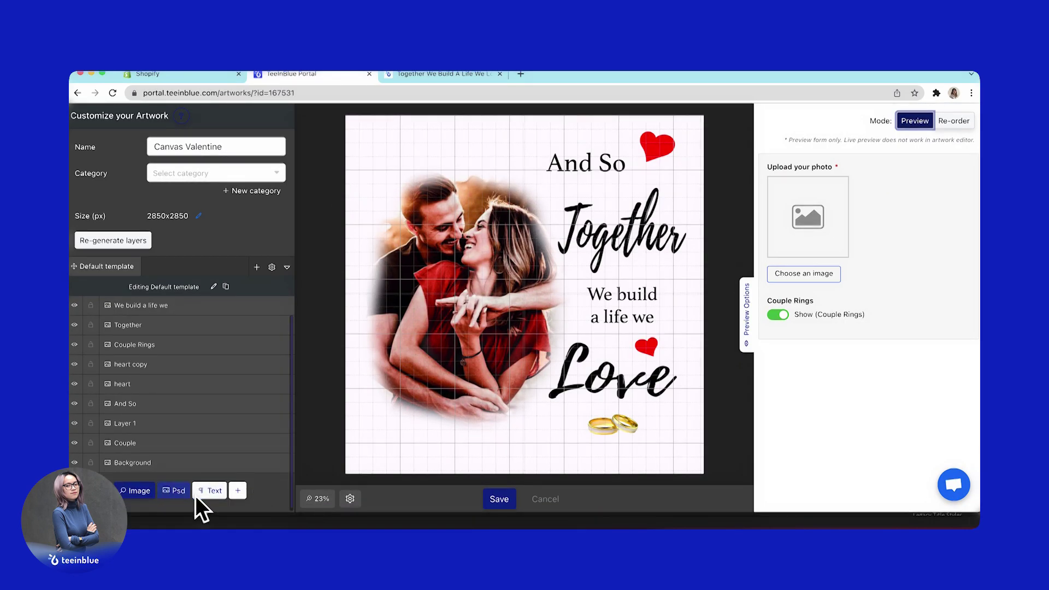
Add a text layer below the couple photo and allow customers to personalize it
click(210, 490)
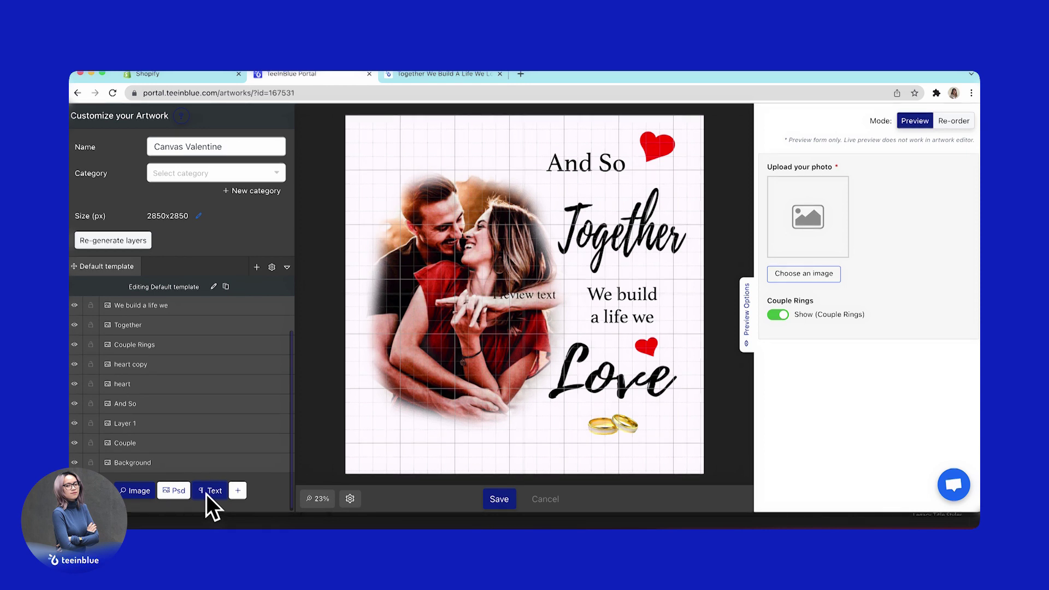
drag(548, 292, 534, 322)
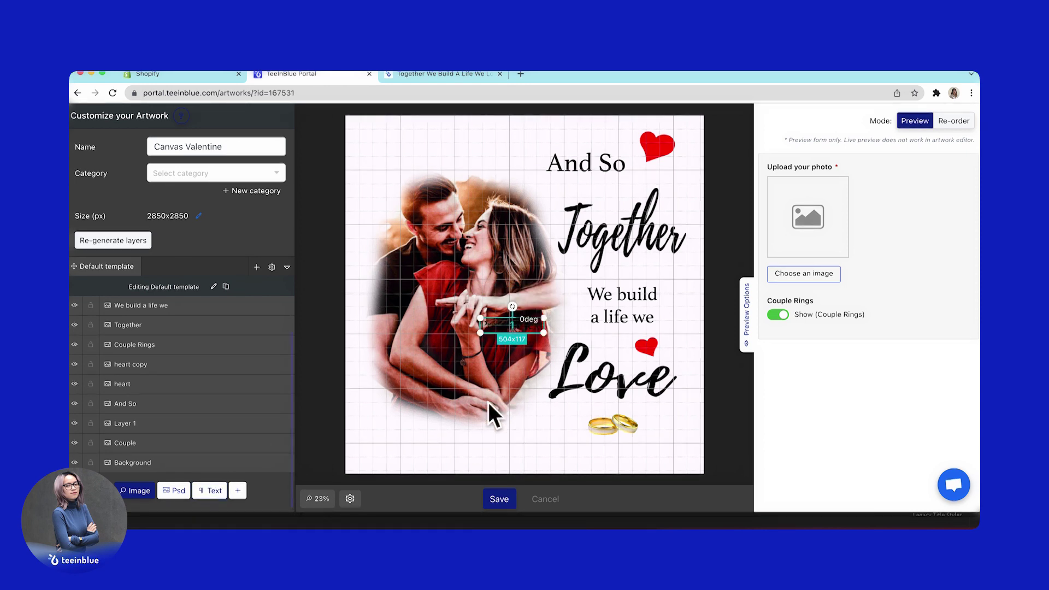
drag(489, 402, 480, 439)
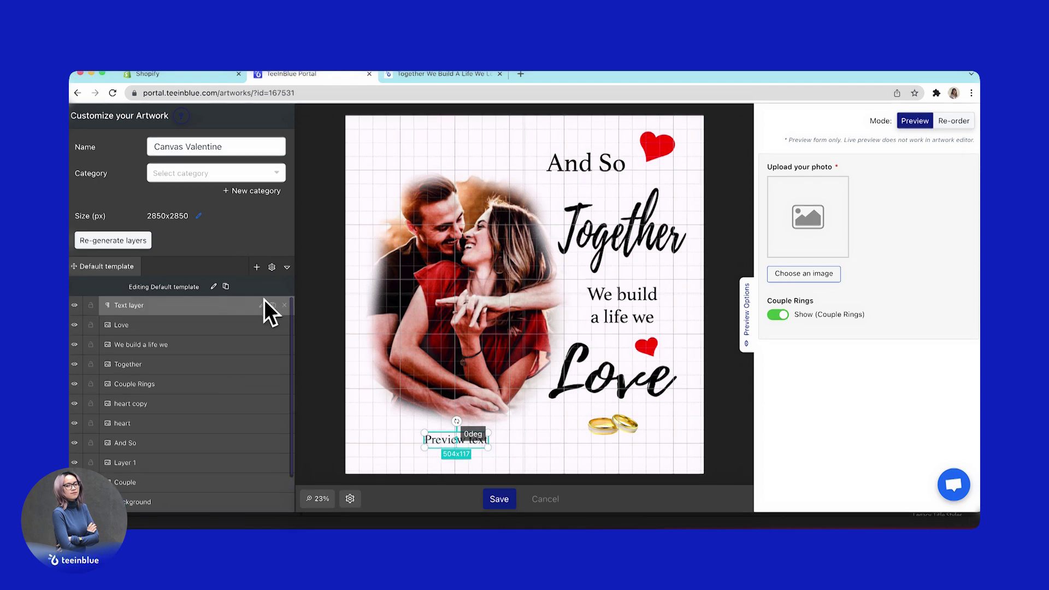
click(264, 306)
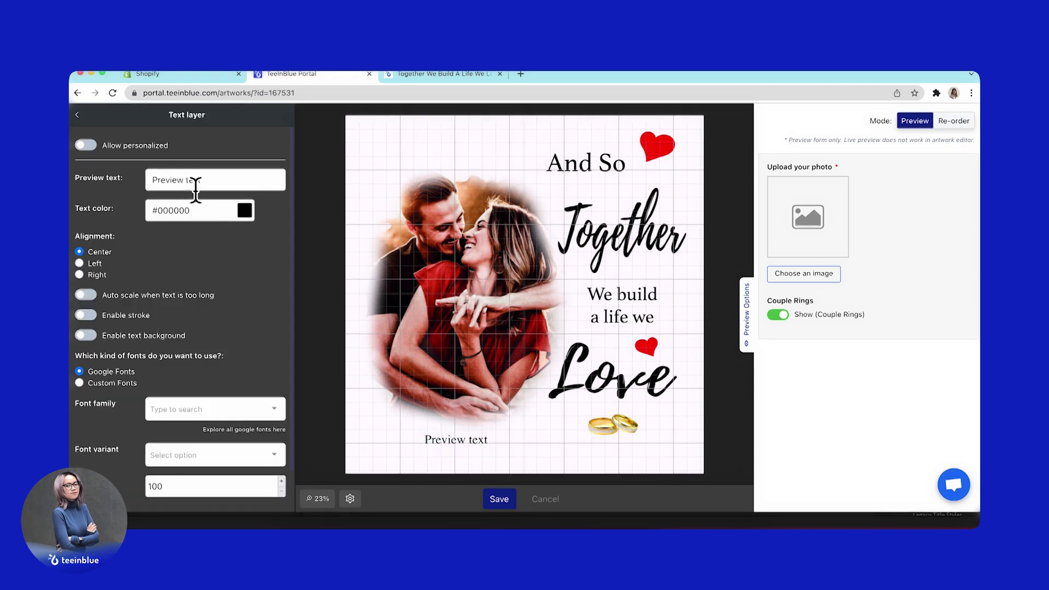
click(84, 145)
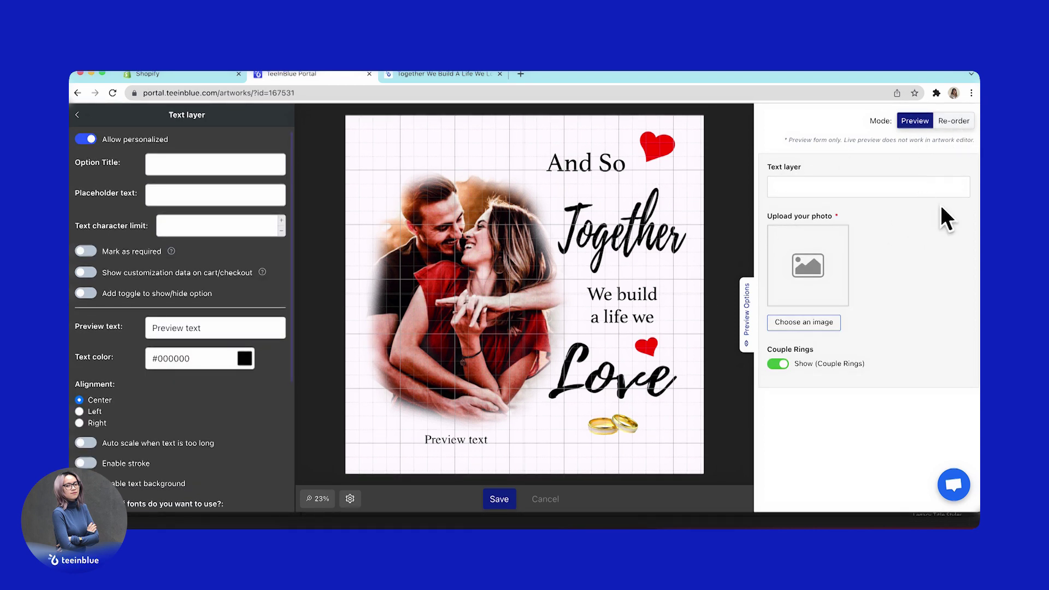
Move the text field to the end of the customer form
click(953, 120)
drag(858, 176, 847, 242)
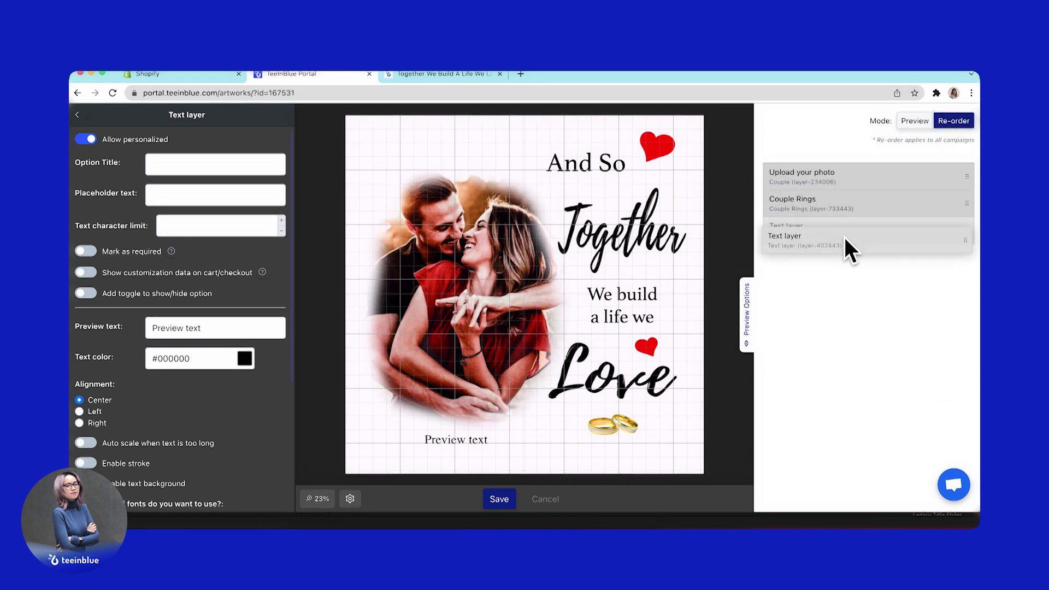
click(904, 121)
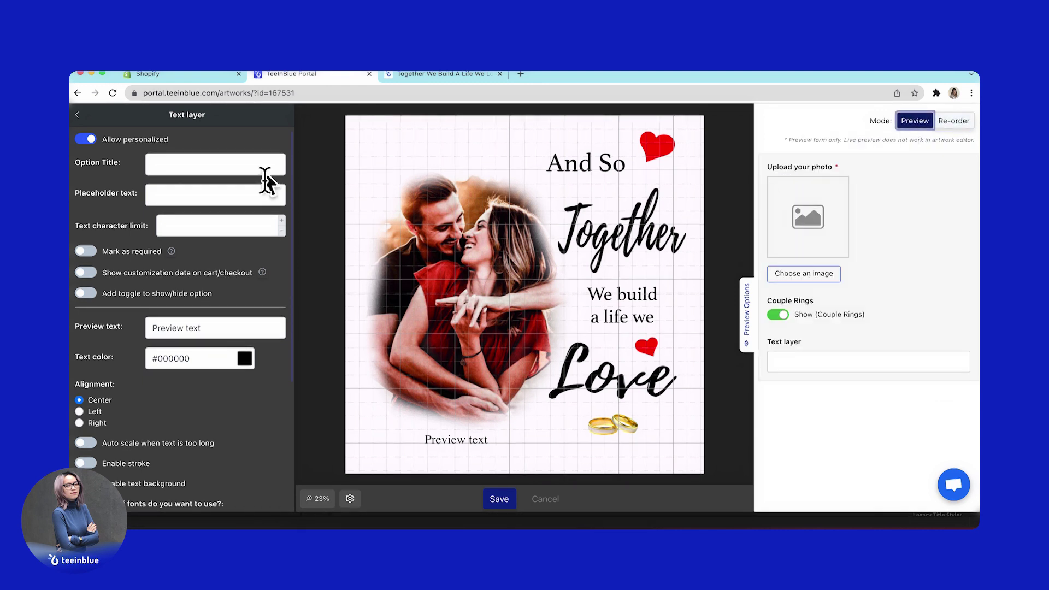
Set the name option's title and placeholder, make it required and shown at checkout, and replace the preview text with 'Jack & Rosie'
click(239, 177)
text(Add your name)
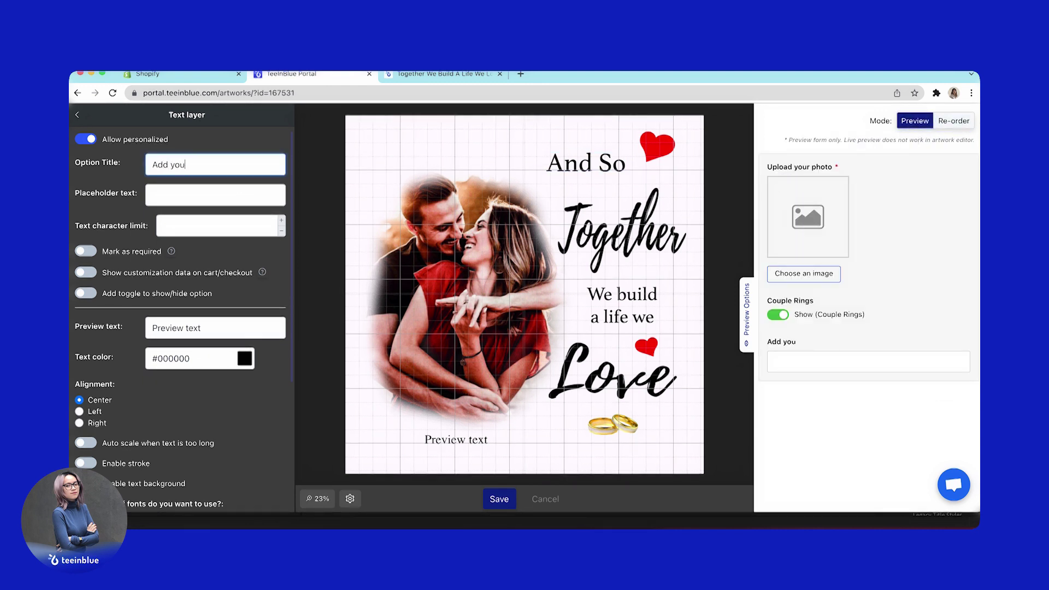
click(211, 207)
text(Jack & Rosie)
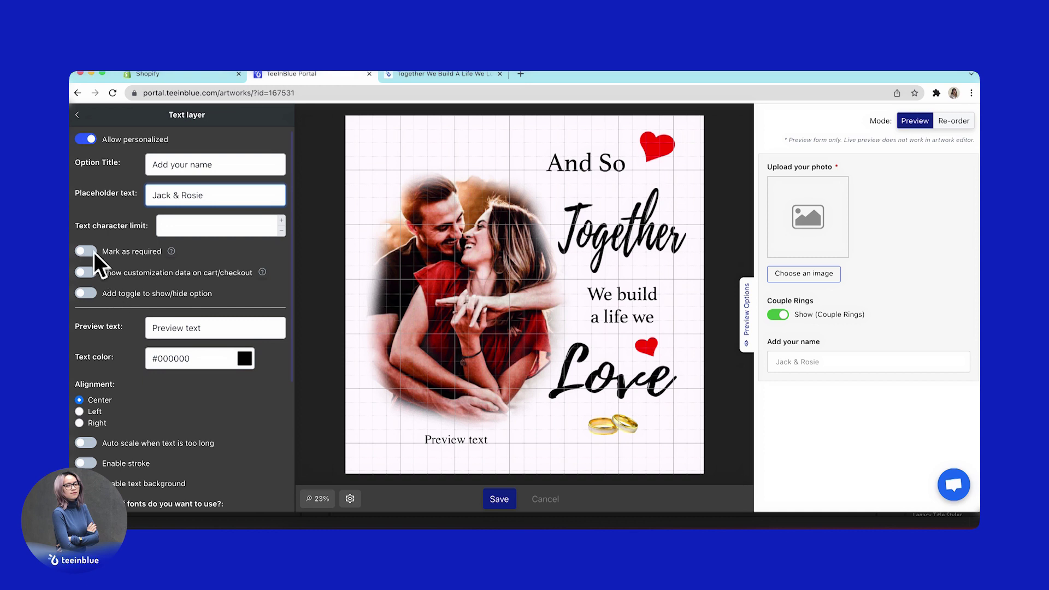
click(85, 251)
click(86, 272)
triple_click(214, 329)
text(J)
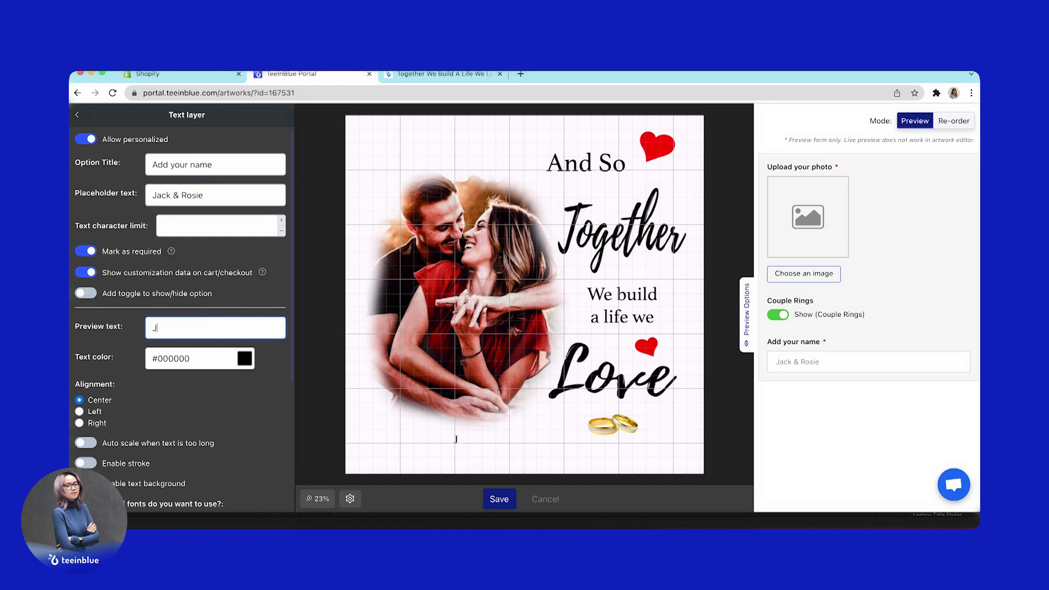
text(ack & Rosie)
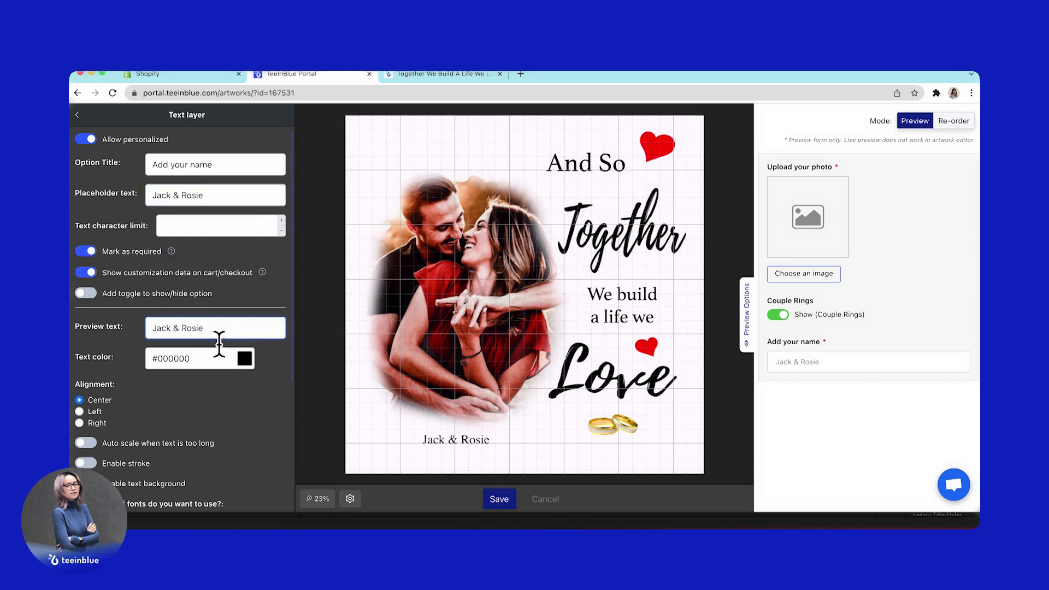
scroll(251, 373, down, 2)
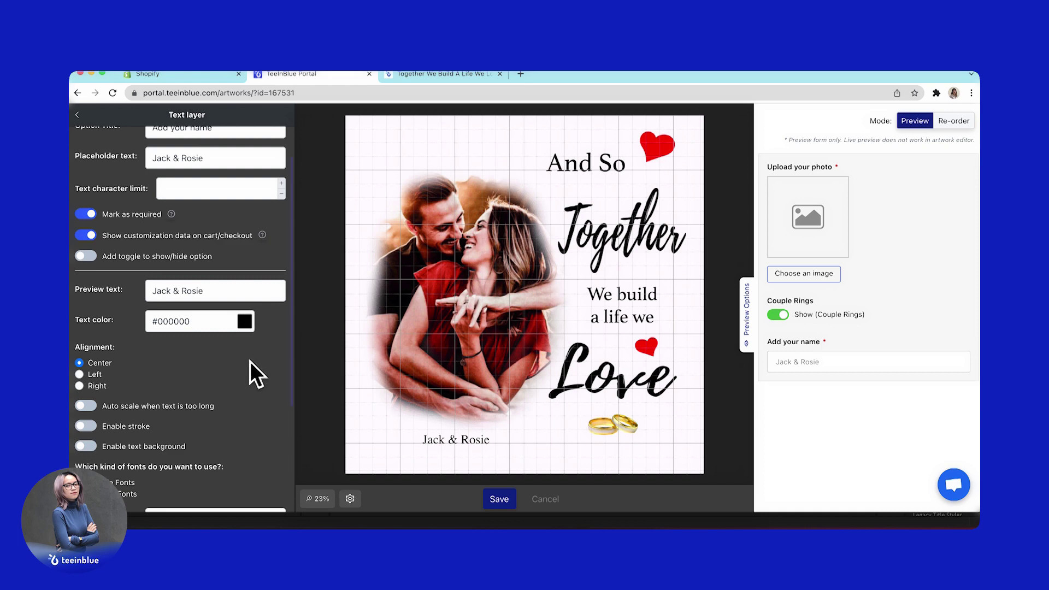
Style the name in #710E0E Chewy at size 150 and save the artwork
click(245, 321)
scroll(229, 361, down, 1)
click(238, 363)
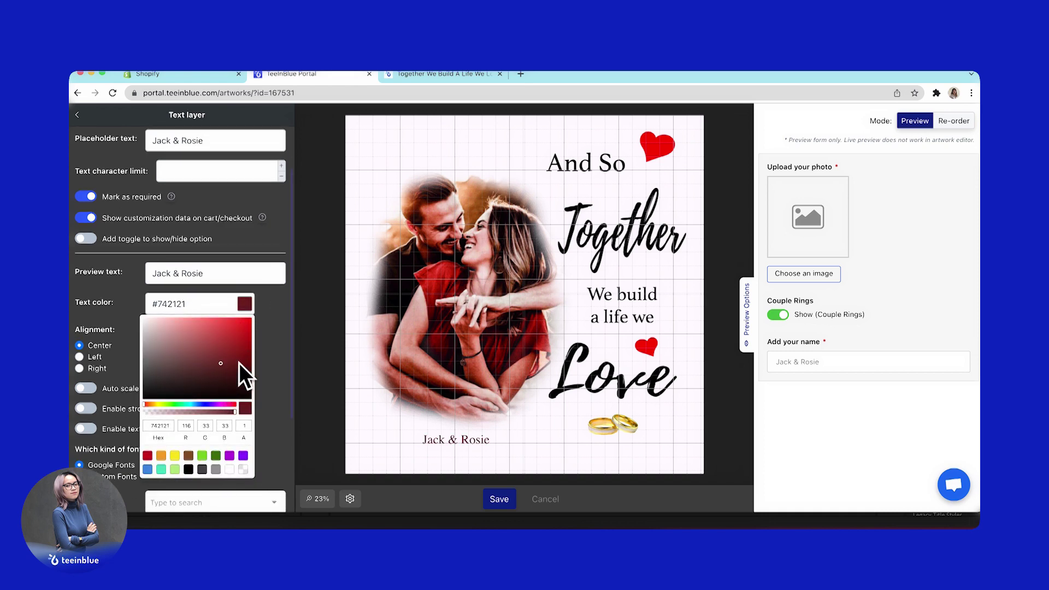
click(272, 403)
scroll(271, 400, down, 5)
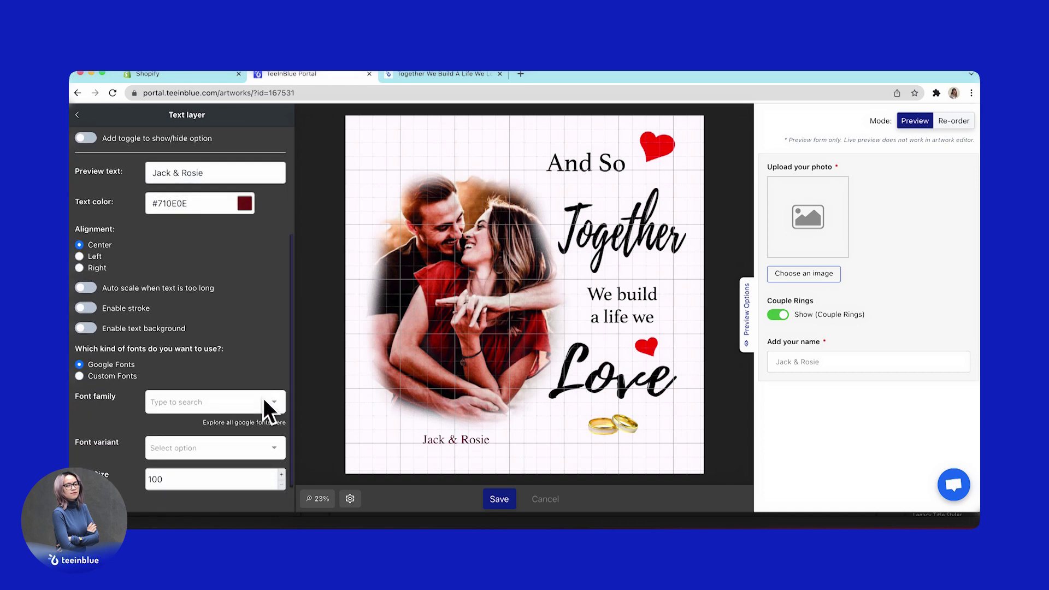
click(263, 391)
click(229, 314)
scroll(245, 336, down, 2)
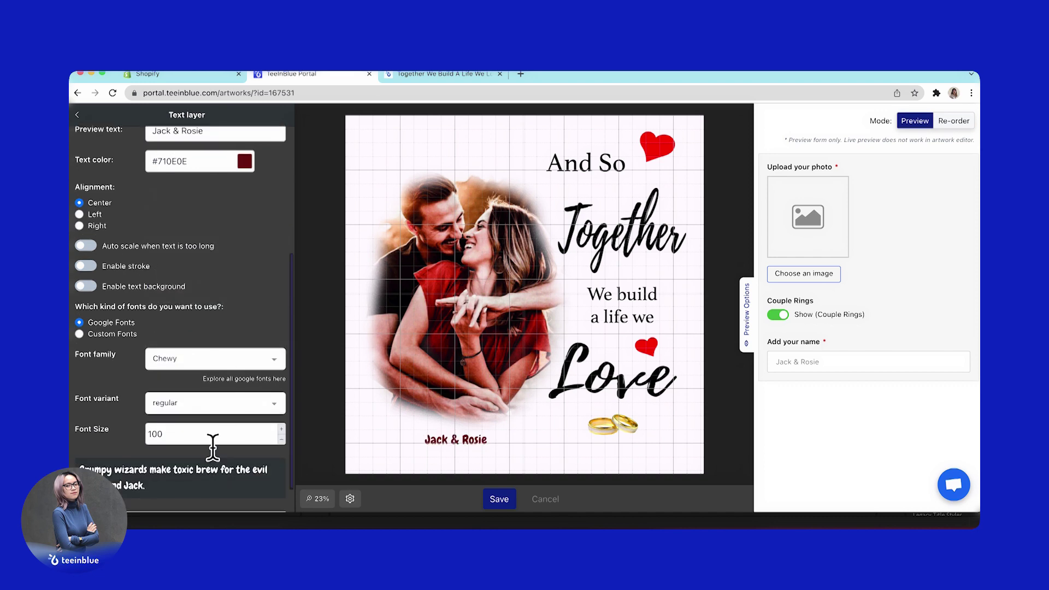
double_click(212, 437)
text(150)
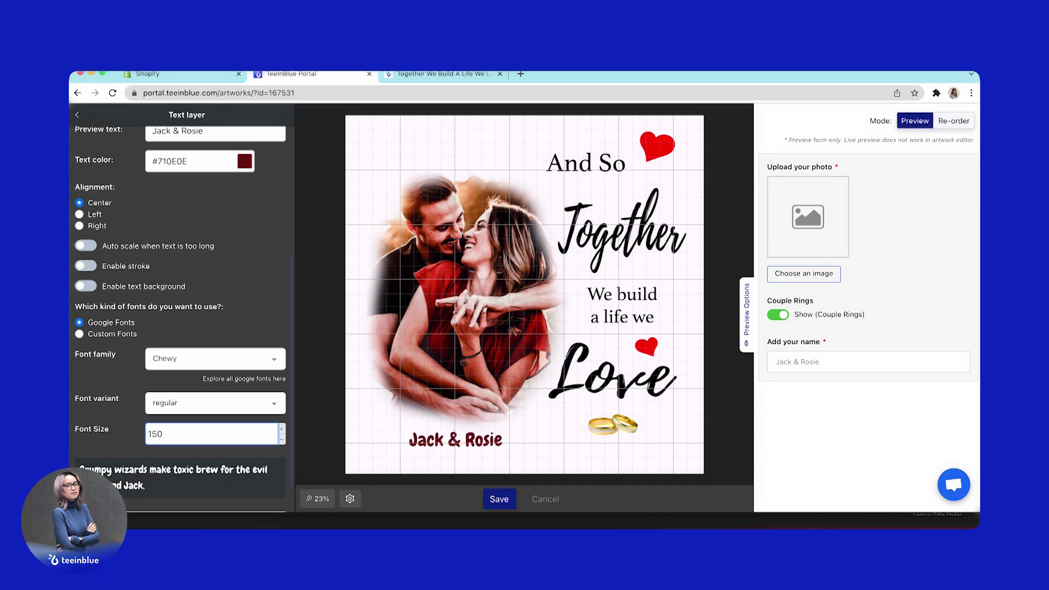
scroll(257, 287, up, 2)
scroll(257, 287, up, 1)
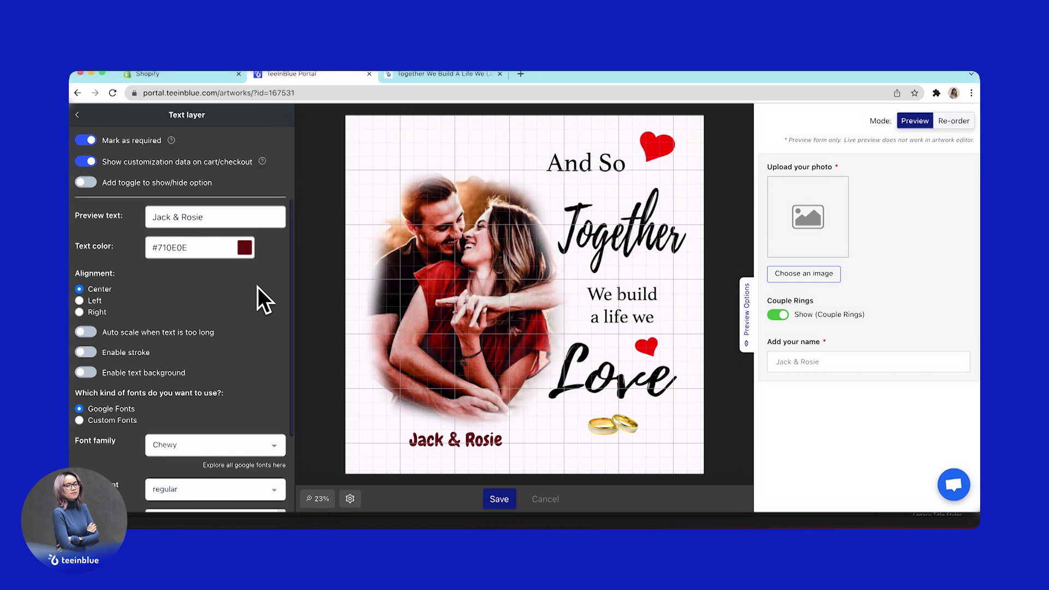
scroll(258, 287, up, 1)
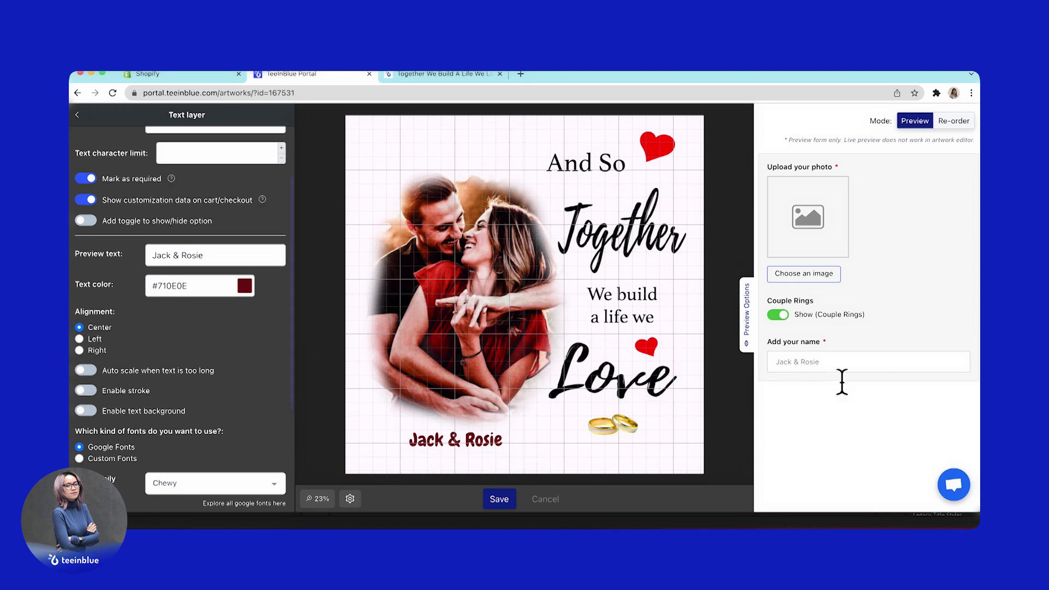
click(514, 495)
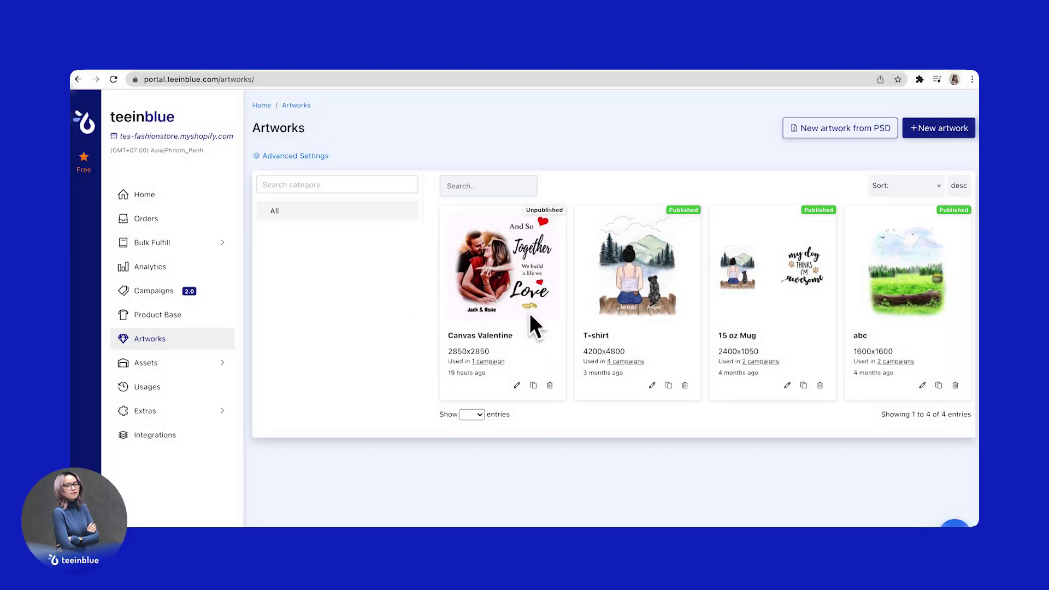
Create and save a campaign titled 'Valentine's Day Canvas'
click(169, 290)
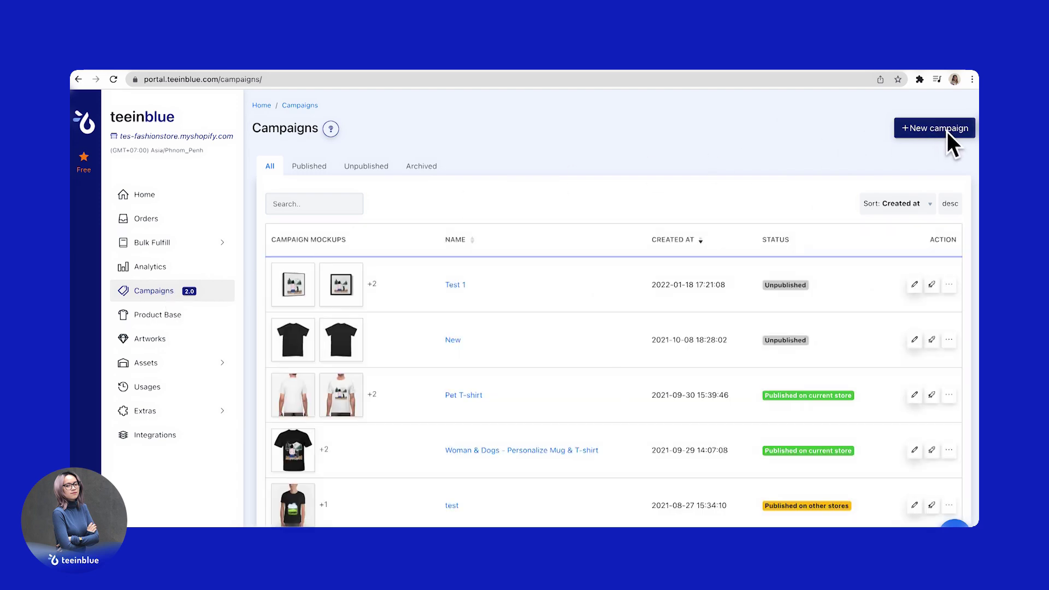
click(950, 131)
click(571, 215)
text(Valentine's Day Canvas)
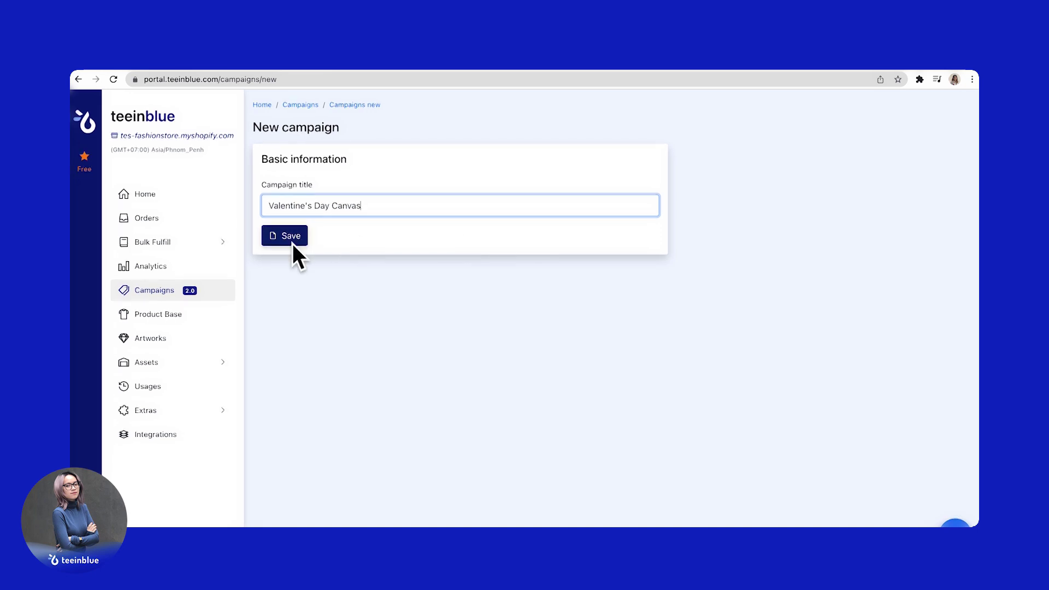
click(294, 242)
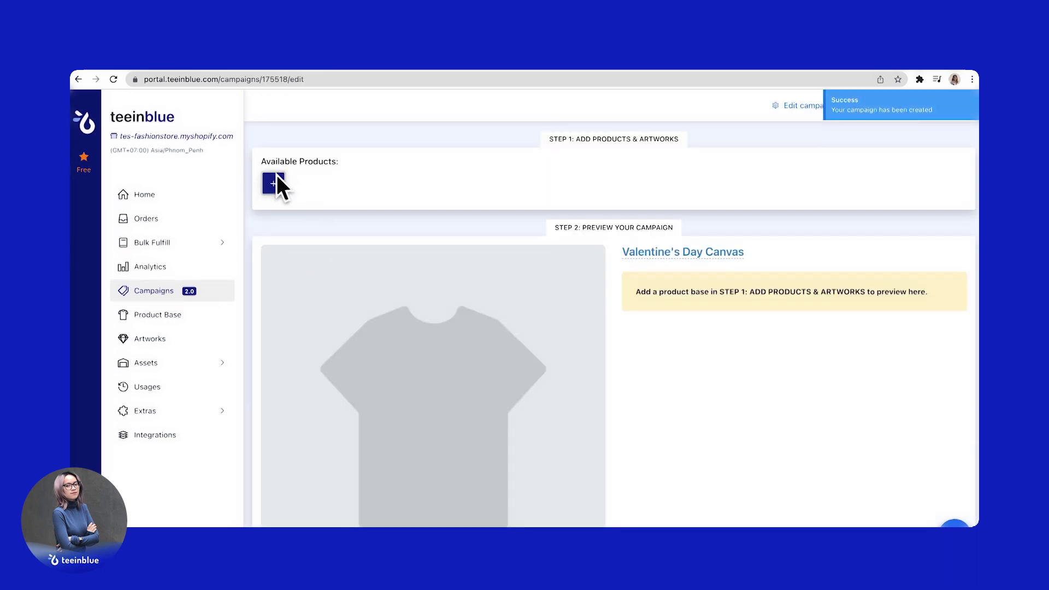
Add Framed Matte Canvas with Canvas Valentine on its 16x16 print area, previewing the fourth mockup
click(279, 189)
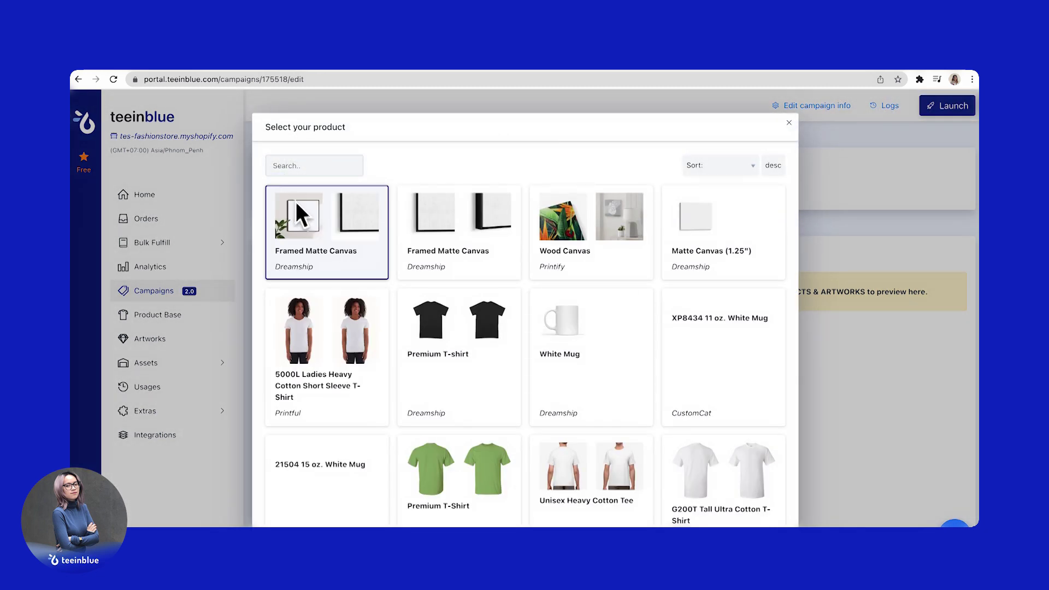
click(333, 262)
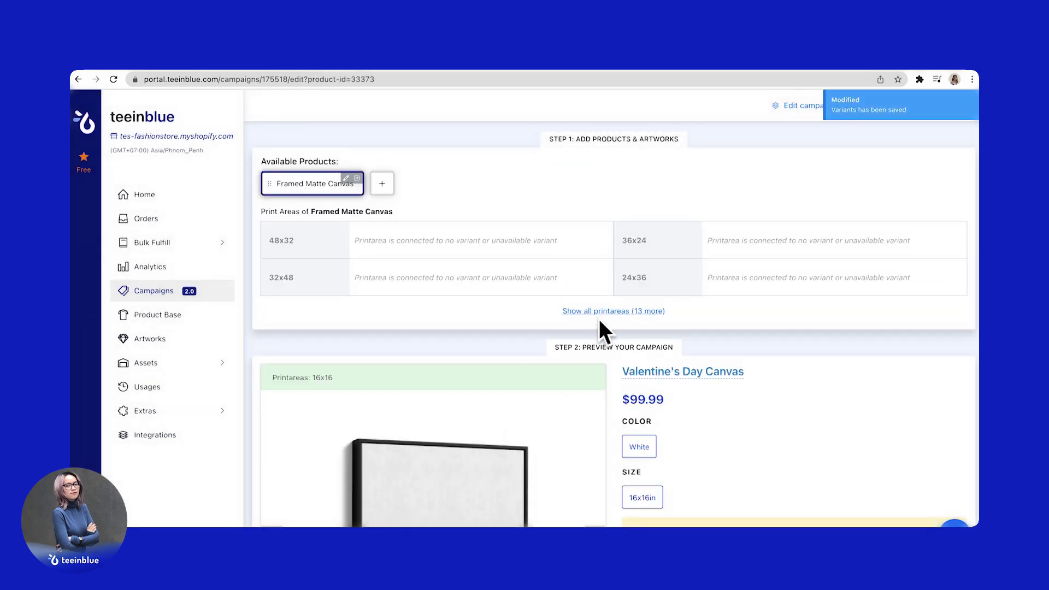
click(603, 311)
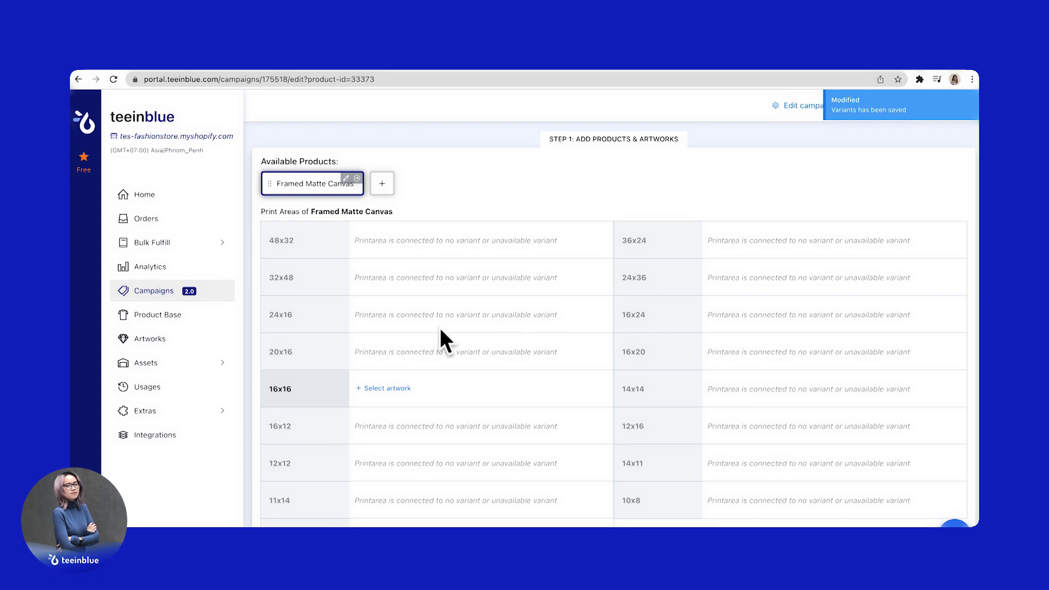
click(375, 381)
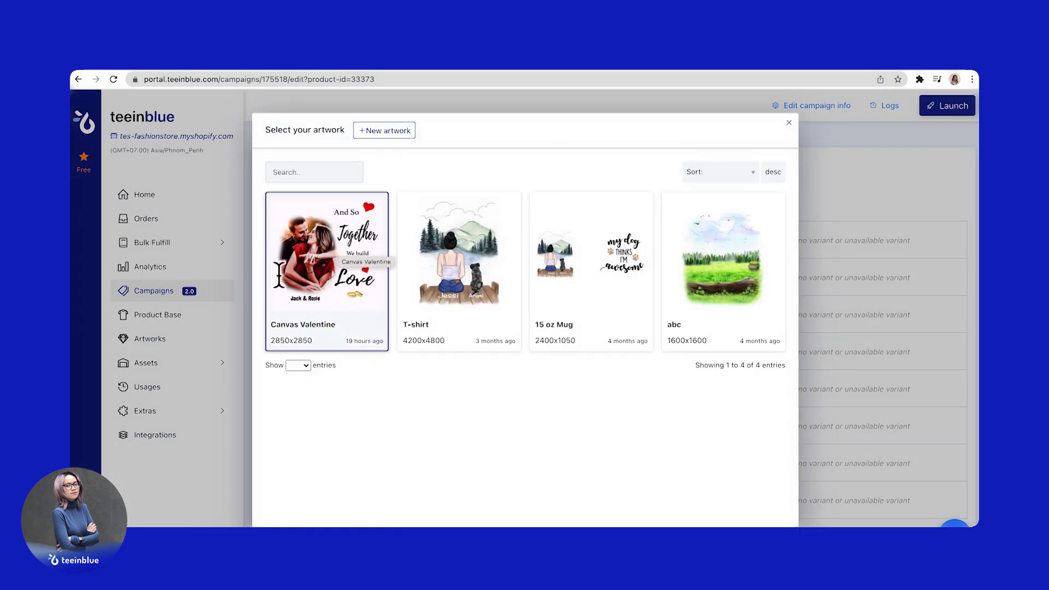
click(364, 329)
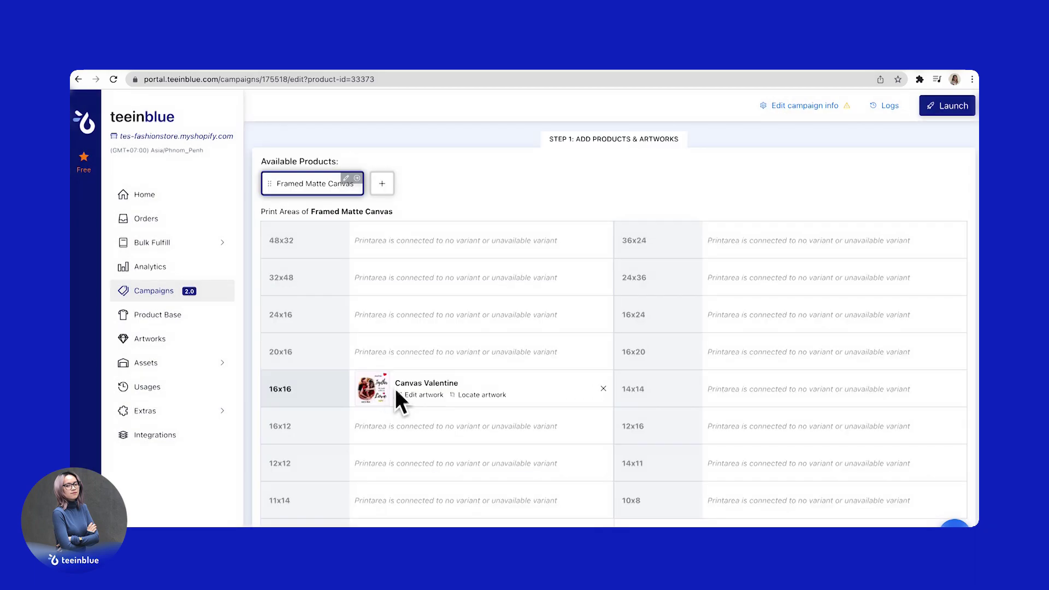
scroll(466, 410, down, 3)
scroll(466, 409, down, 2)
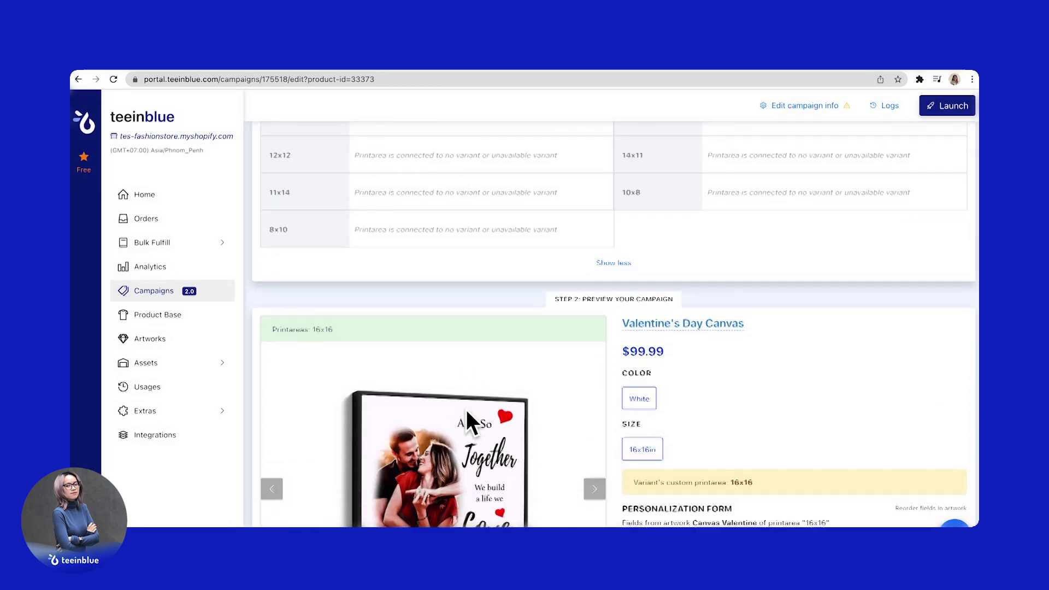
scroll(466, 409, down, 1)
scroll(578, 398, down, 3)
scroll(579, 397, down, 1)
scroll(579, 397, down, 2)
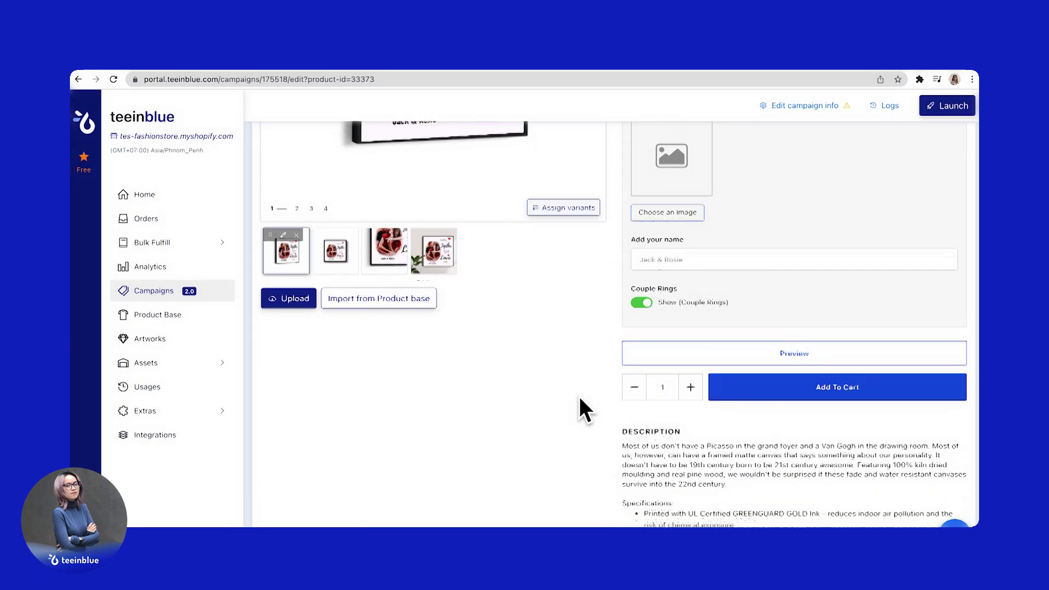
scroll(579, 398, down, 1)
scroll(579, 396, up, 4)
scroll(580, 396, up, 1)
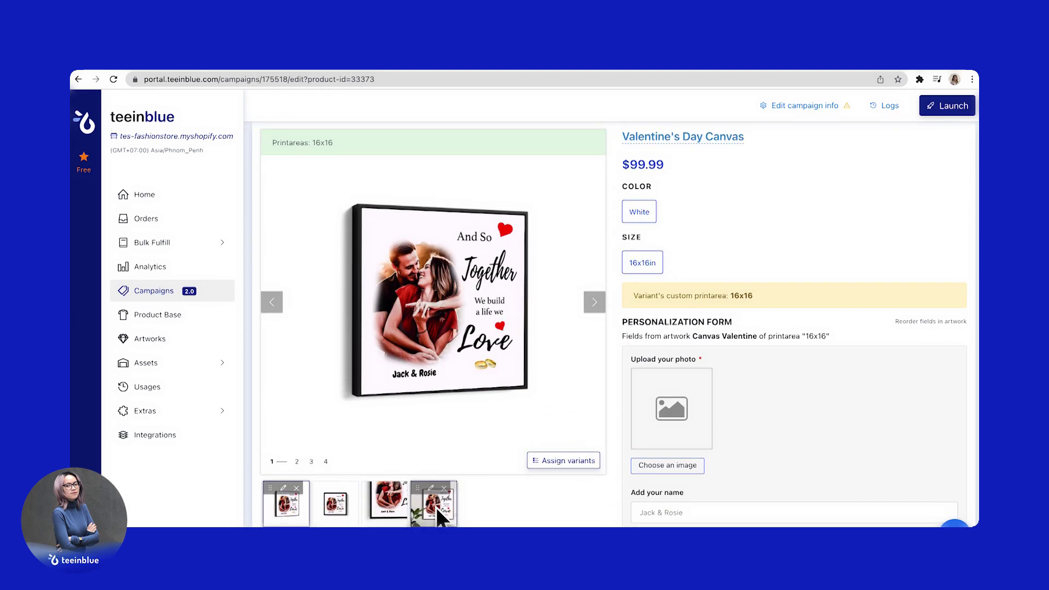
click(436, 507)
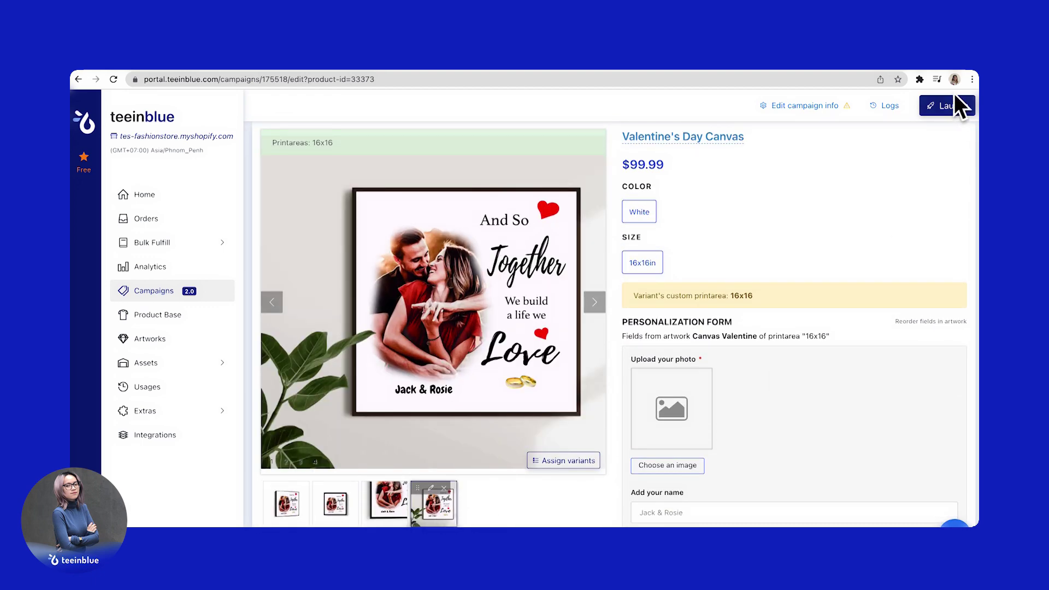
Launch the campaign to the Shopify store and open its live product page
click(936, 109)
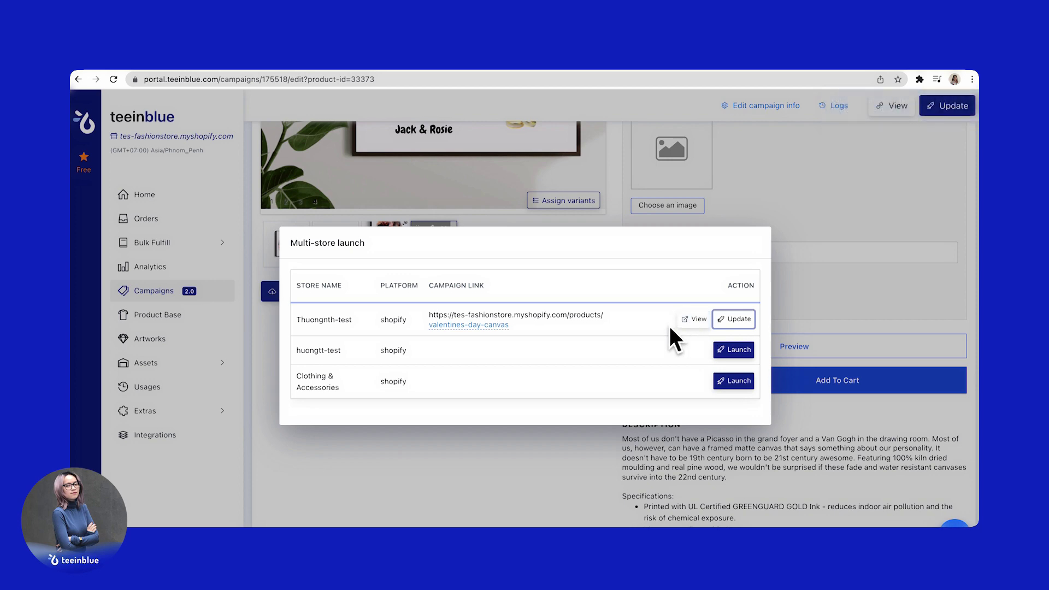
click(693, 322)
scroll(673, 306, down, 3)
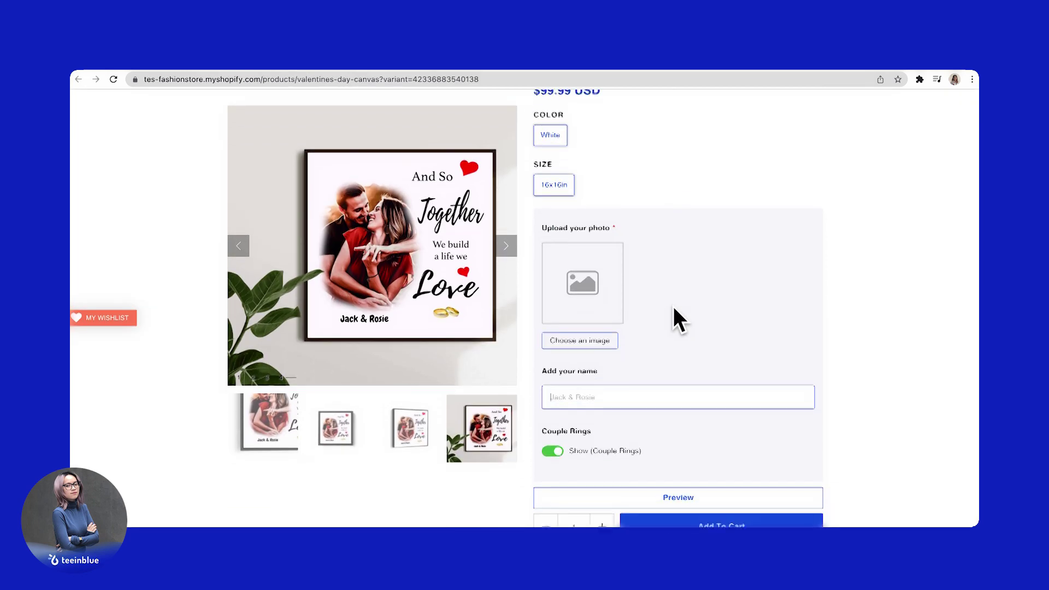
scroll(672, 306, up, 2)
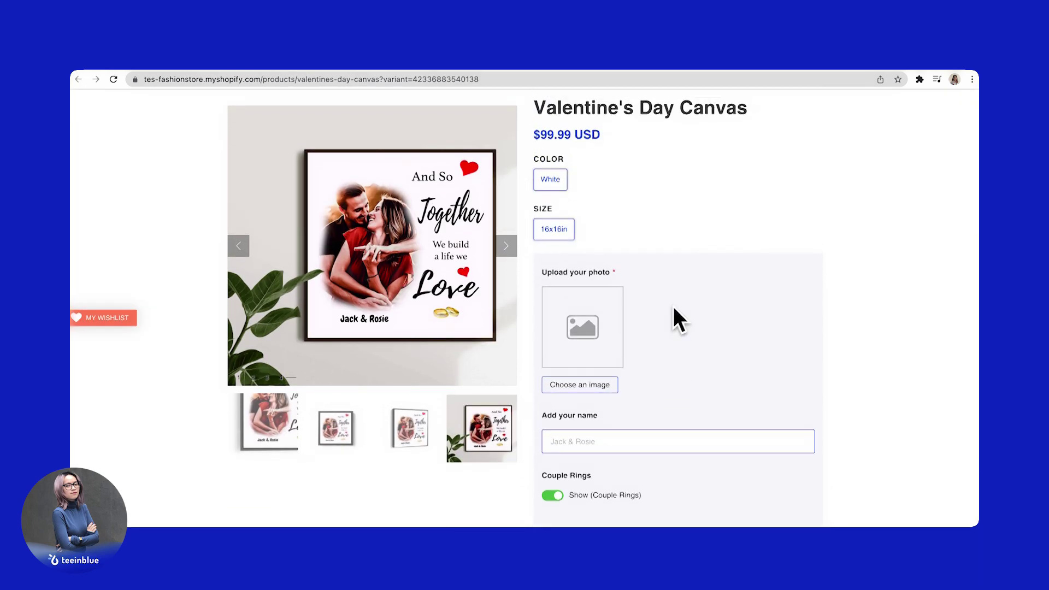
text(John & Lily)
scroll(697, 410, down, 1)
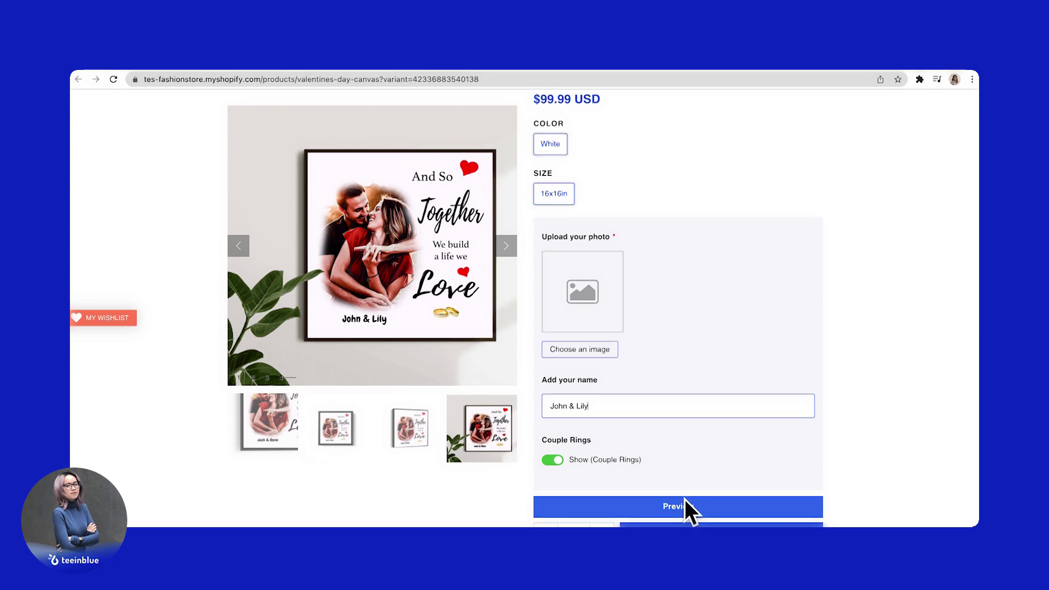